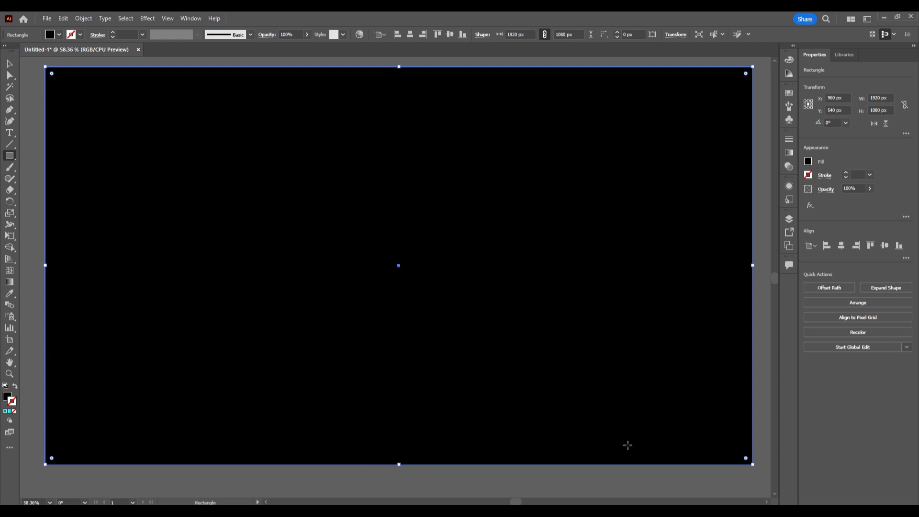
Lock the selected black background rectangle covering the artboard
key(m)
scroll(628, 445, up, 1)
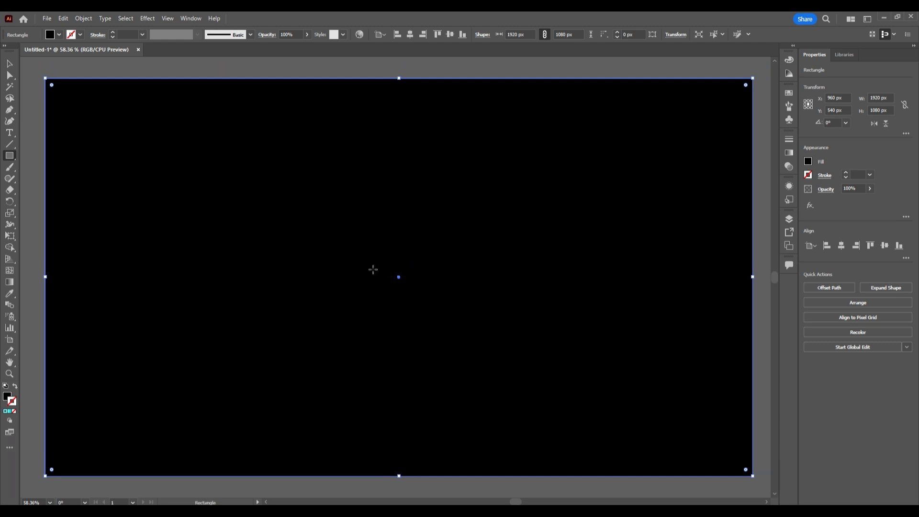
click(83, 18)
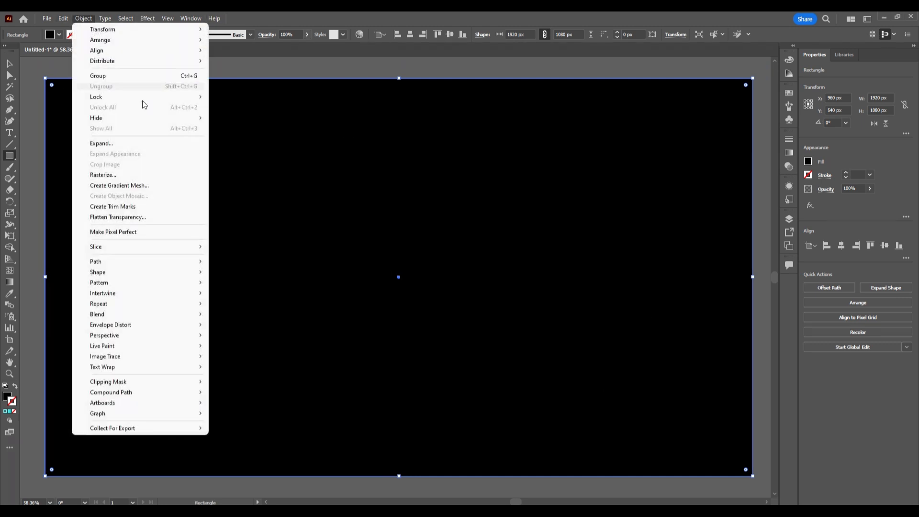
mouse_move(137, 96)
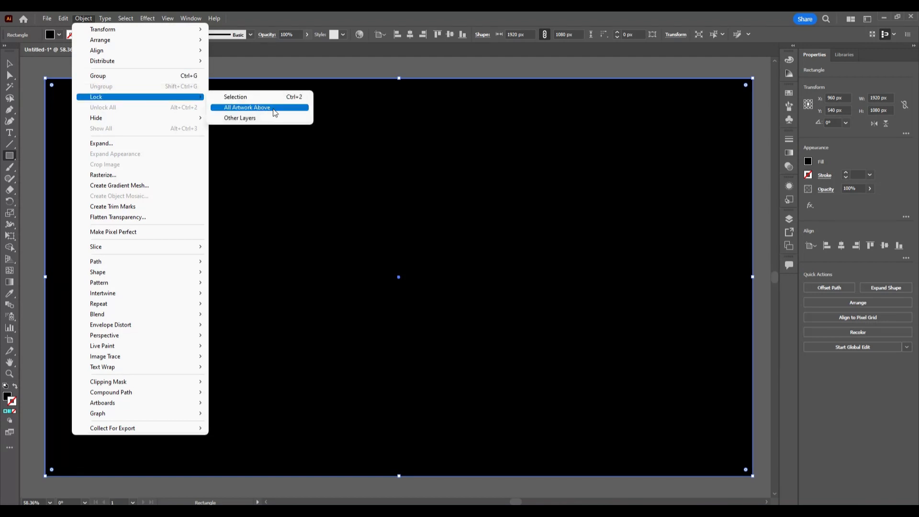
click(275, 97)
click(10, 64)
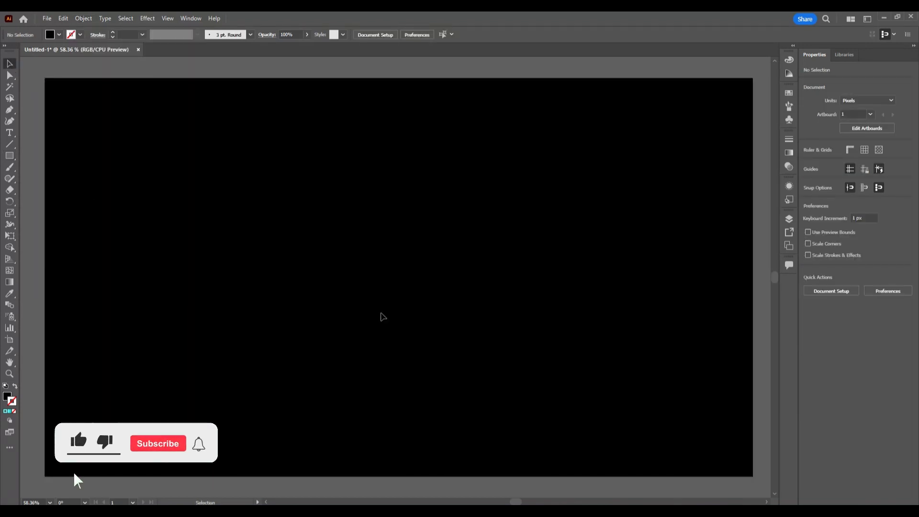
Draw a square about 444 px wide from the artboard's centre, with no fill and a white 1 pt stroke
click(10, 158)
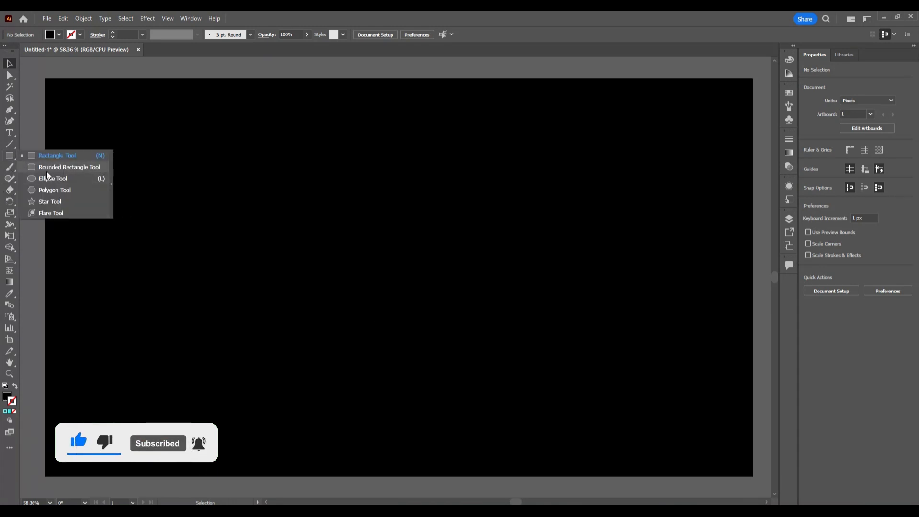
click(56, 159)
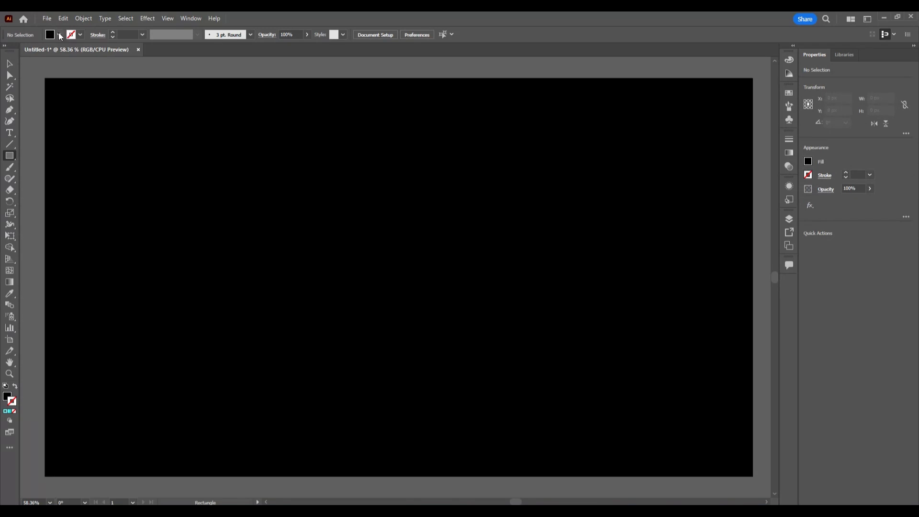
click(59, 34)
click(6, 50)
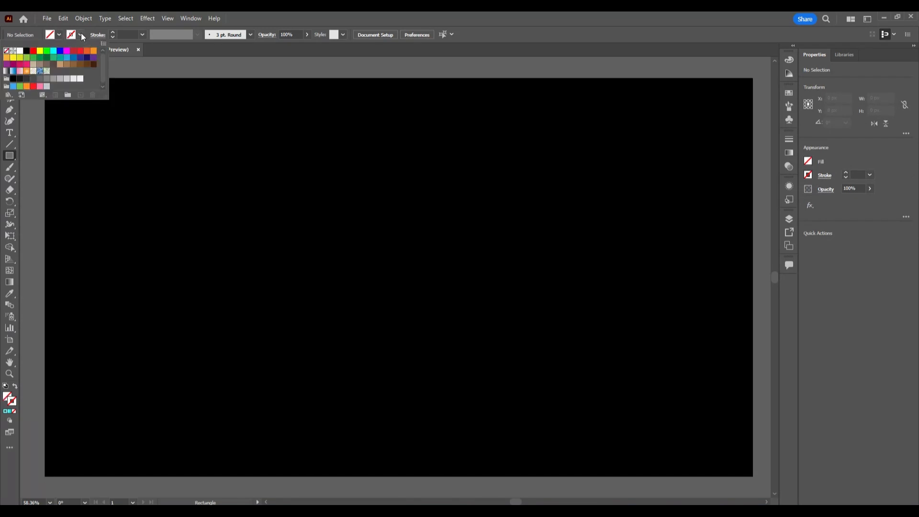
click(80, 35)
click(80, 34)
click(20, 50)
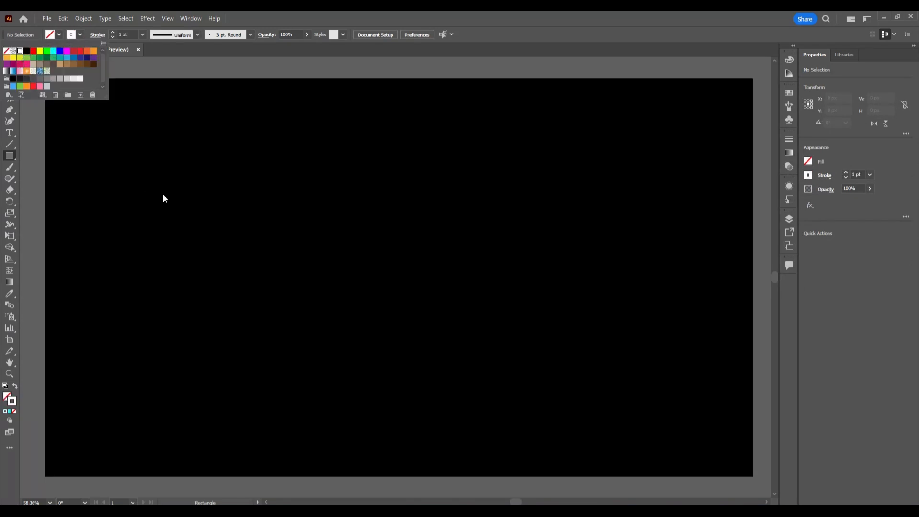
click(163, 198)
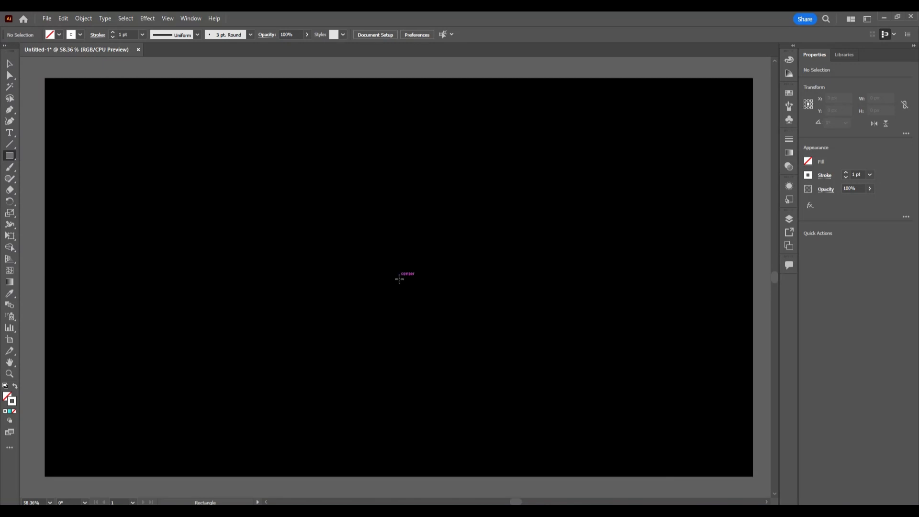
drag(398, 275, 437, 357)
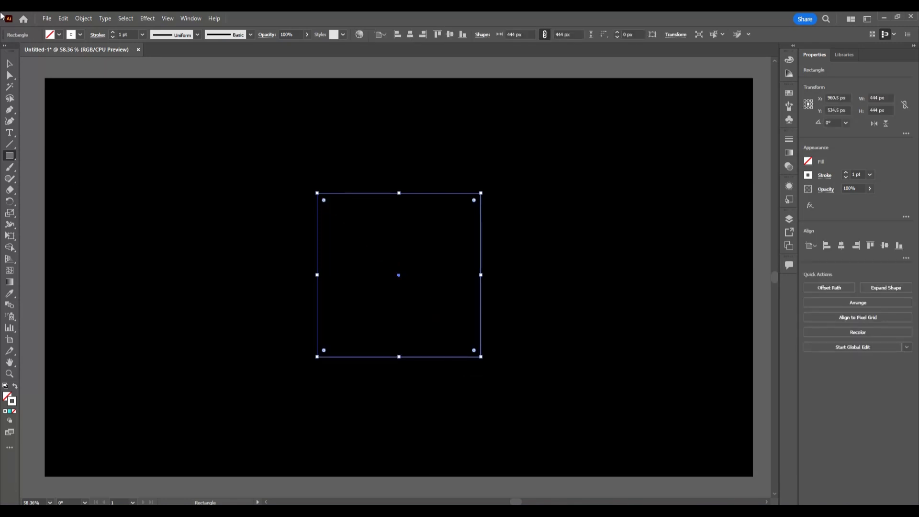
click(10, 63)
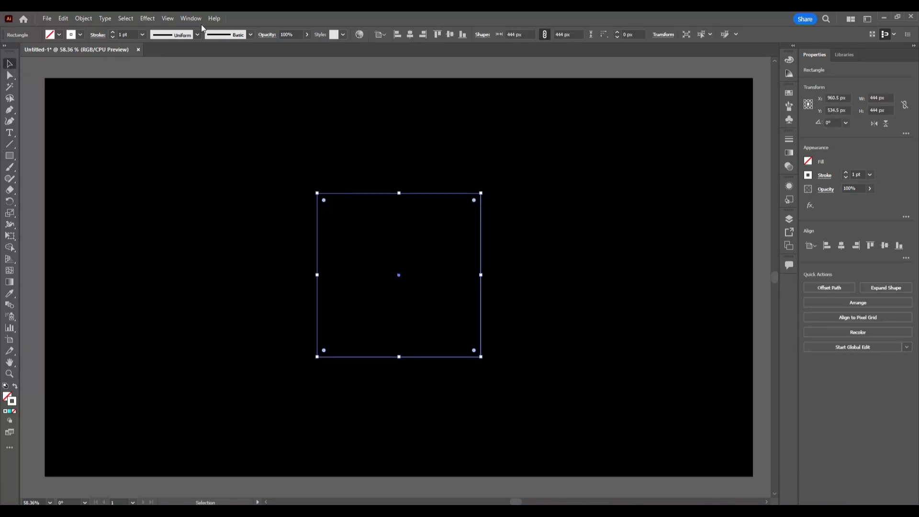
Start a Transform effect on the square with horizontal and vertical scale both set to 90%
click(145, 18)
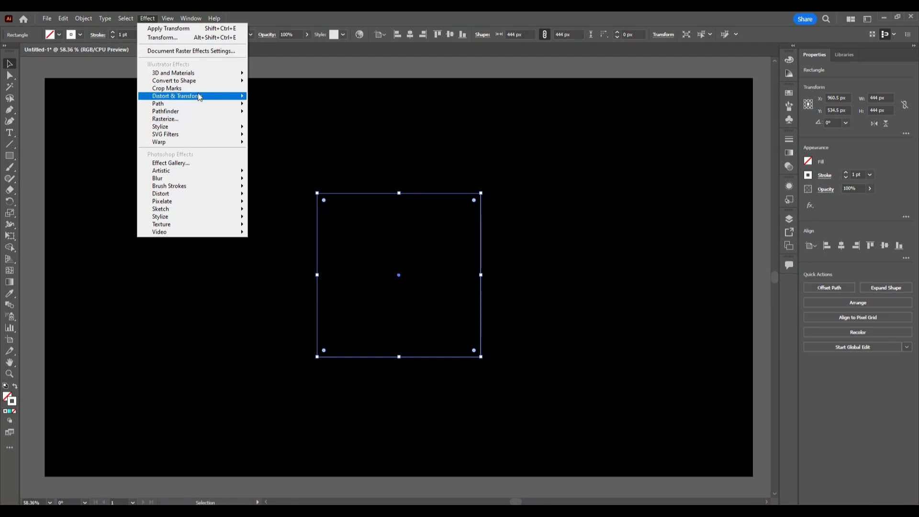
mouse_move(200, 97)
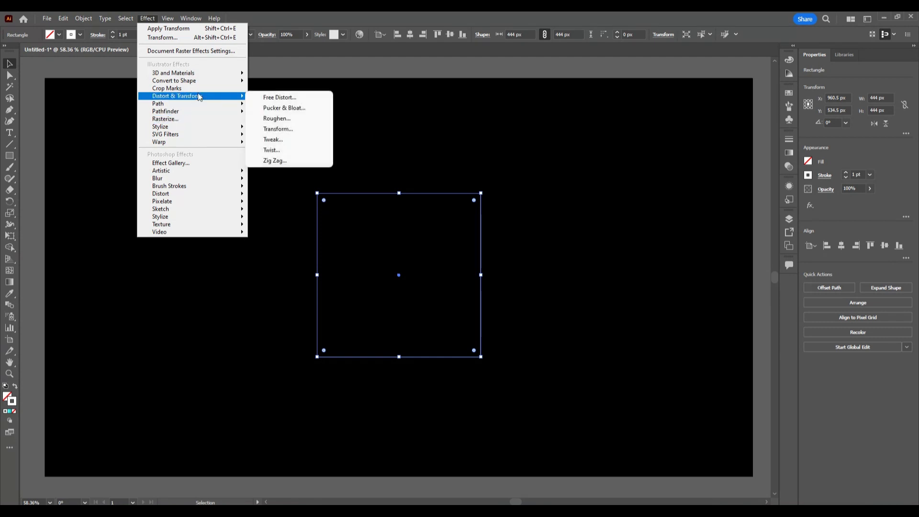
click(324, 128)
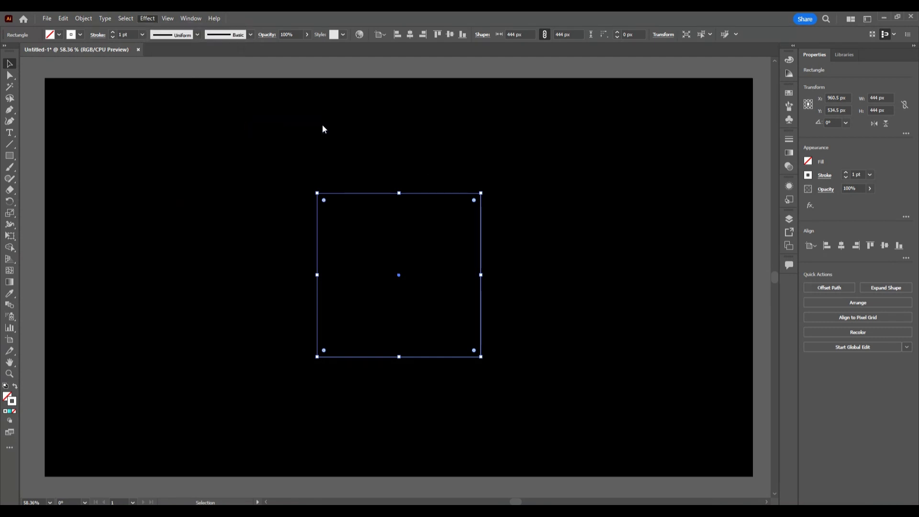
key(Down)
key(Down)
key(Down)
key(Down)
key(Down)
key(Down)
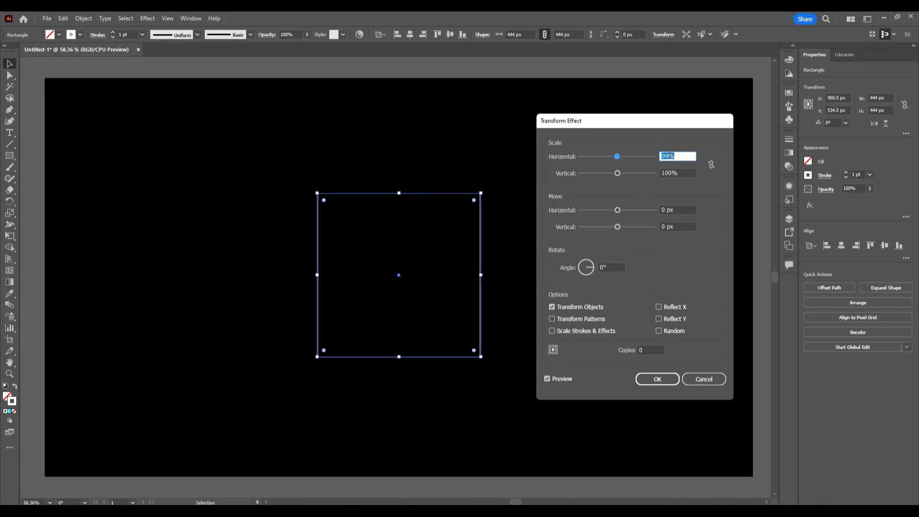
key(Down)
key(Down)
key(Down)
key(Down)
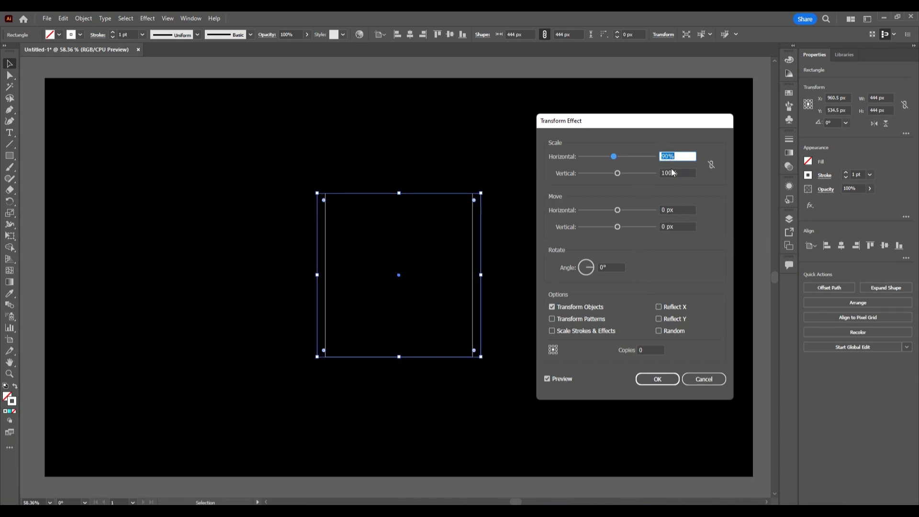
click(673, 173)
key(Down)
key(Down)
key(Down)
key(Down)
key(Down)
key(Down)
key(Down)
key(Down)
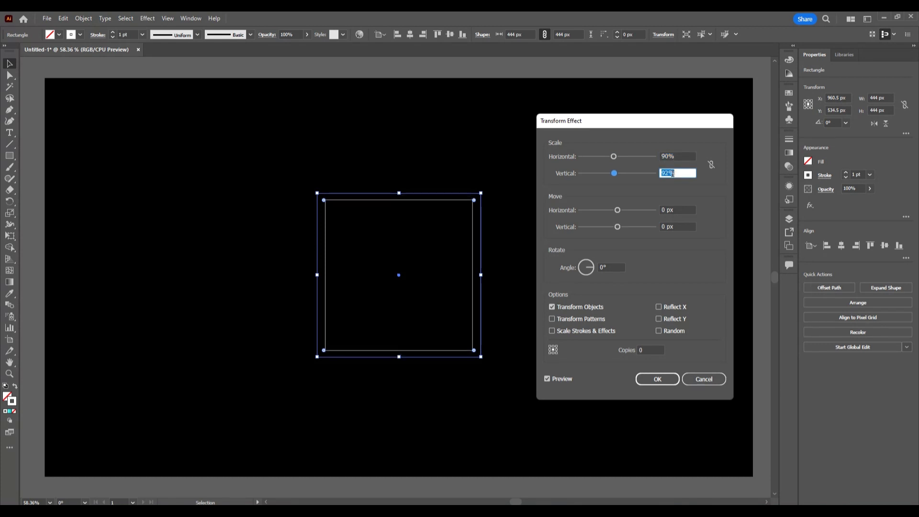
key(Down)
key(Down)
Set the number of copies in the Transform effect to 45
click(652, 349)
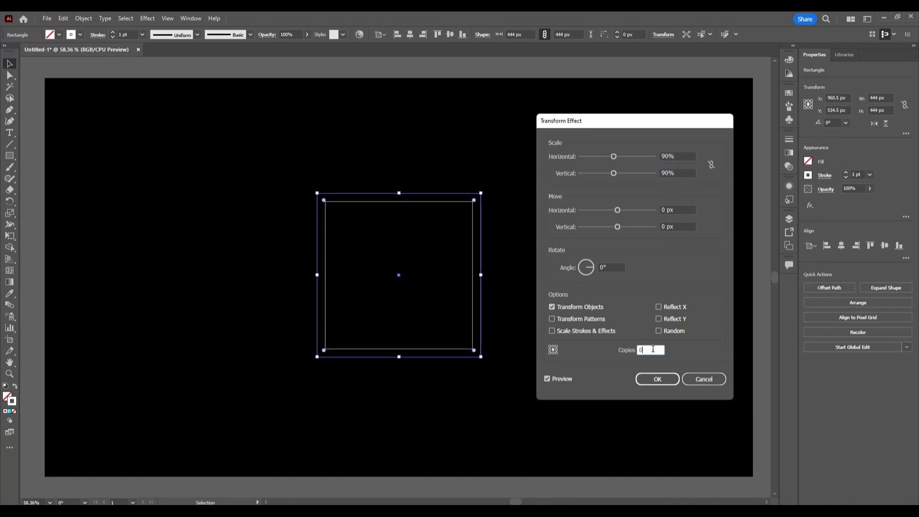
key(Up)
key(Up)
key(Up)
key(Up)
key(Up)
key(Up)
key(Up)
key(Up)
key(Up)
key(Up)
key(Up)
key(Up)
key(Up)
key(Up)
key(Up)
key(Up)
key(Up)
key(Up)
key(Up)
key(Up)
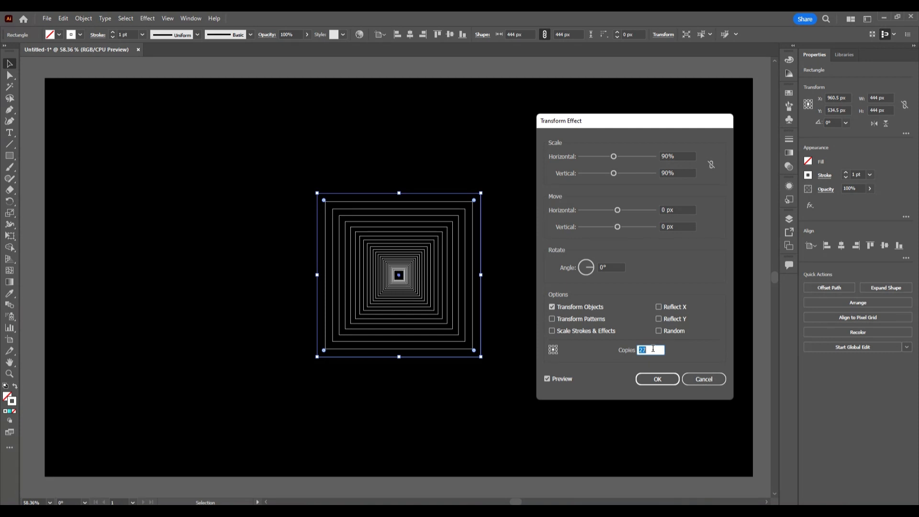
key(Up)
key(Up)
key(Up)
key(Up)
key(Up)
key(Up)
key(Up)
key(Up)
key(Up)
key(Up)
key(Up)
key(Up)
key(Up)
key(Up)
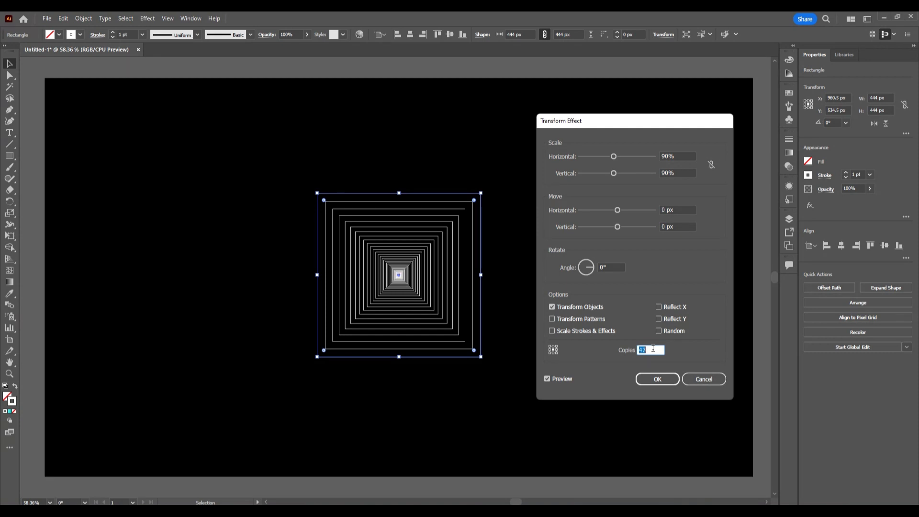
key(Down)
Set the Transform effect's rotation angle to 4° and apply the effect to the square
click(603, 266)
key(Up)
key(Up)
key(Up)
key(Up)
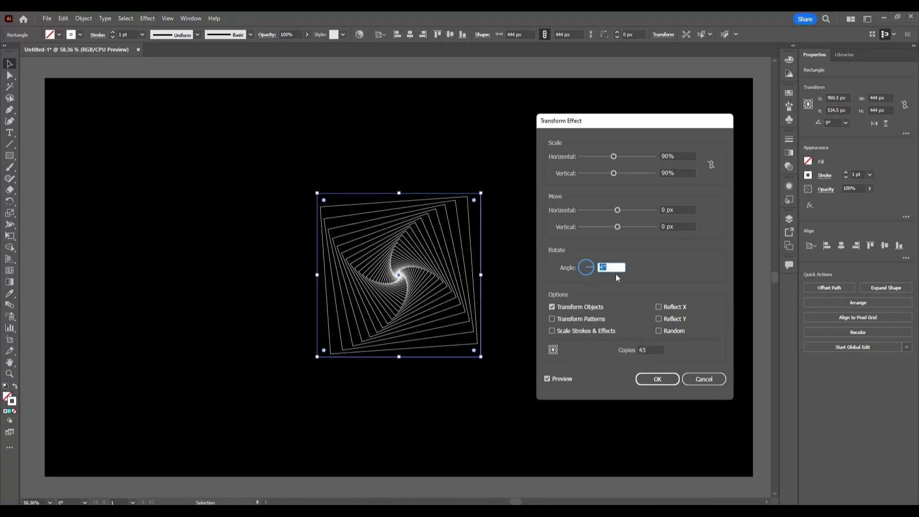
click(665, 378)
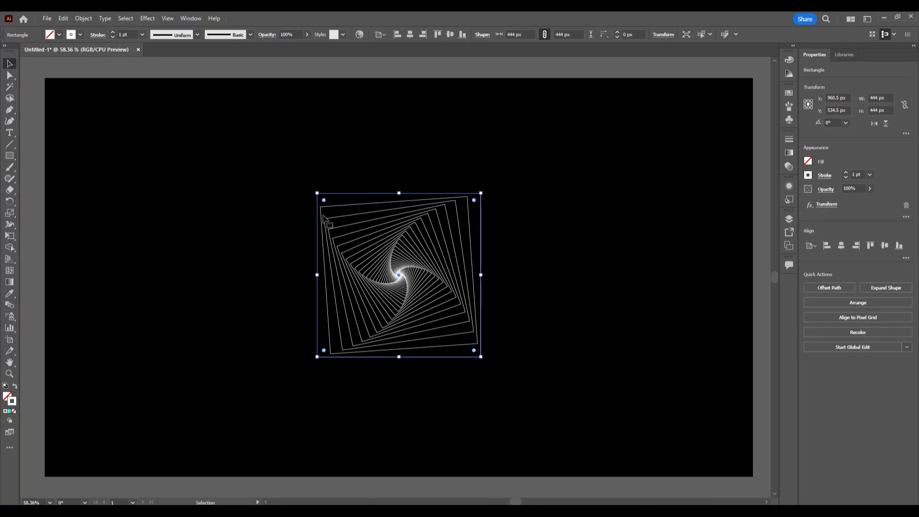
Round the square's corners to about 66 px and apply a Pucker & Bloat effect with 75% bloat
drag(324, 201, 339, 221)
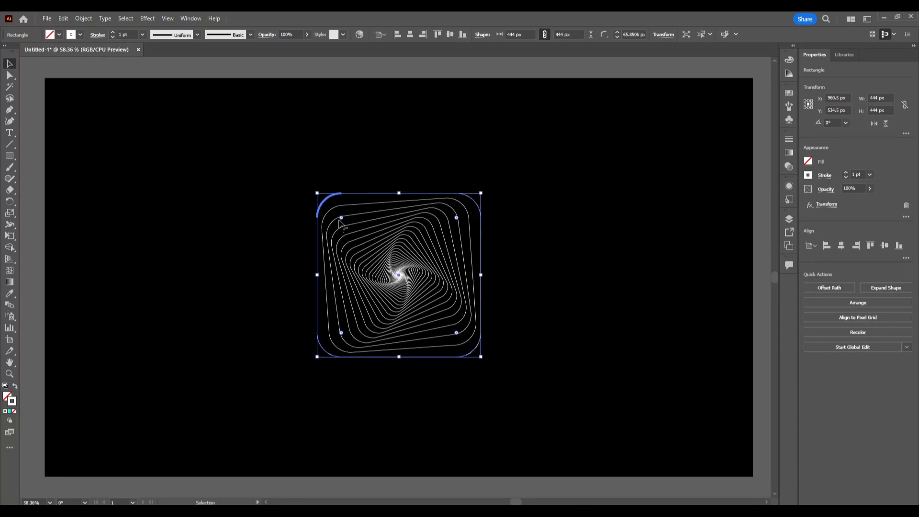
click(149, 19)
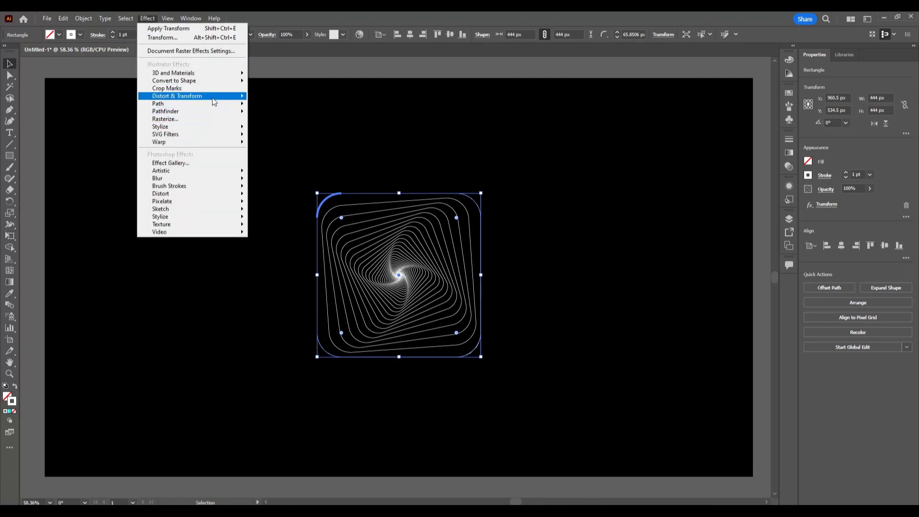
mouse_move(214, 101)
click(285, 108)
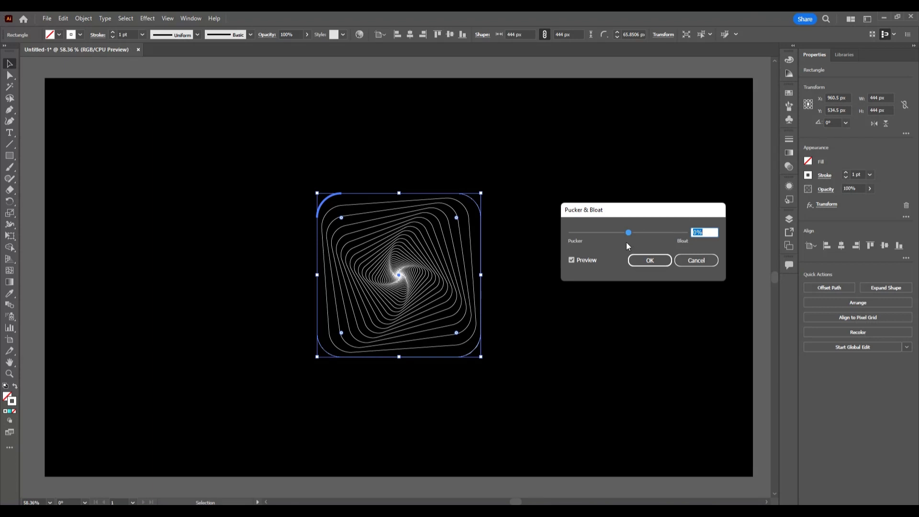
drag(628, 236, 651, 235)
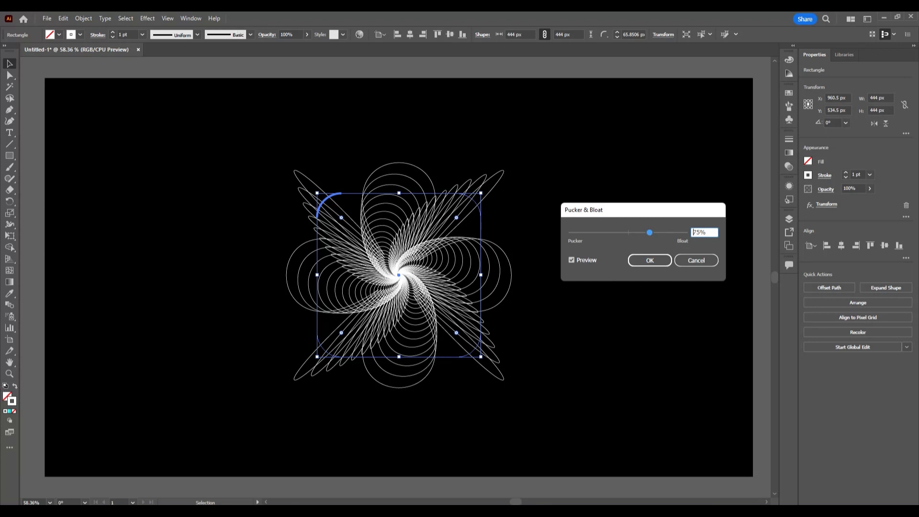
click(639, 258)
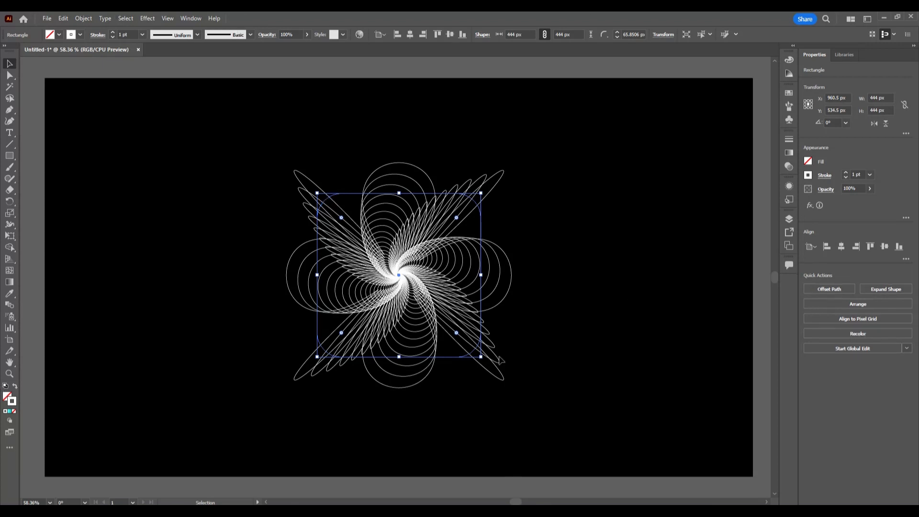
Expand the appearance of the twisted line artwork and deselect it
click(82, 17)
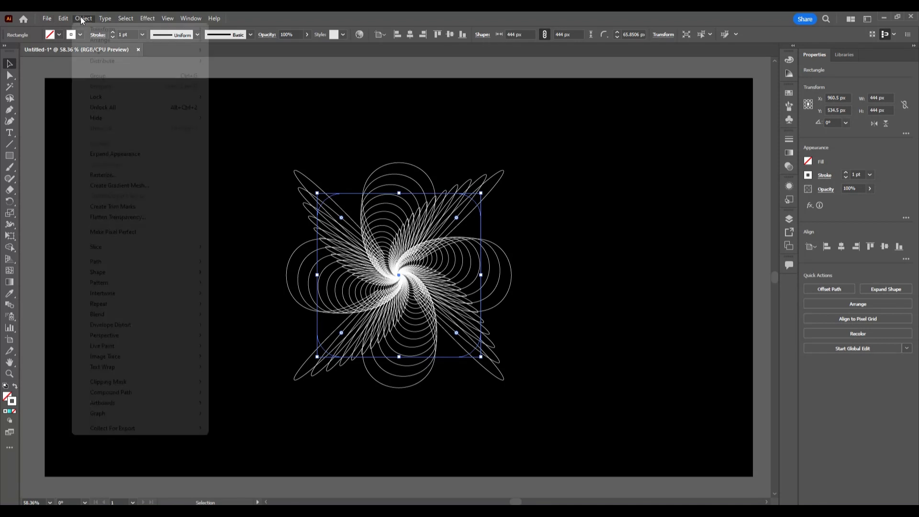
click(115, 154)
click(609, 326)
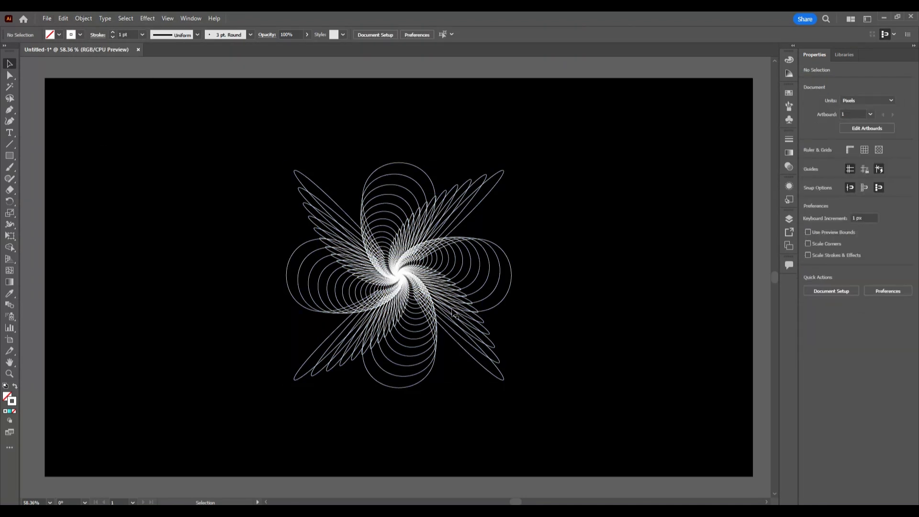
Move the expanded line artwork to the left part of the artboard and scale it down to about 569 px
drag(441, 309, 235, 290)
click(488, 333)
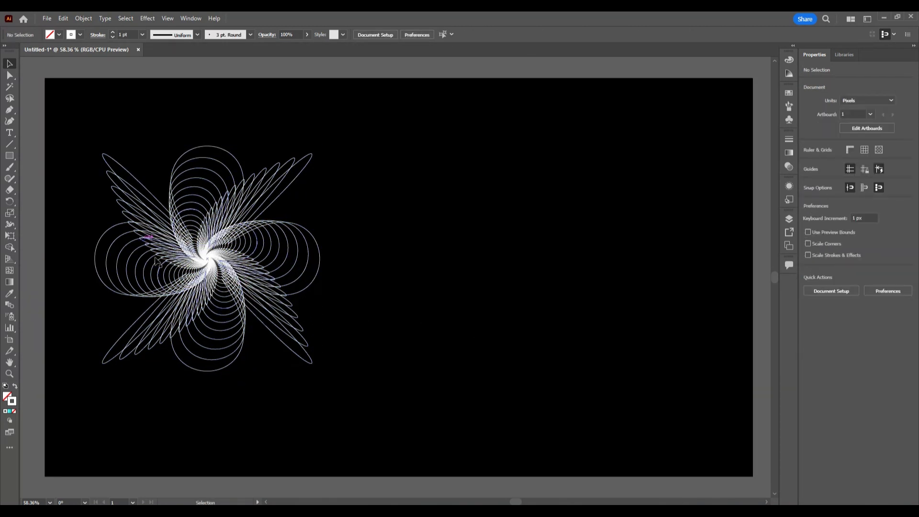
click(221, 295)
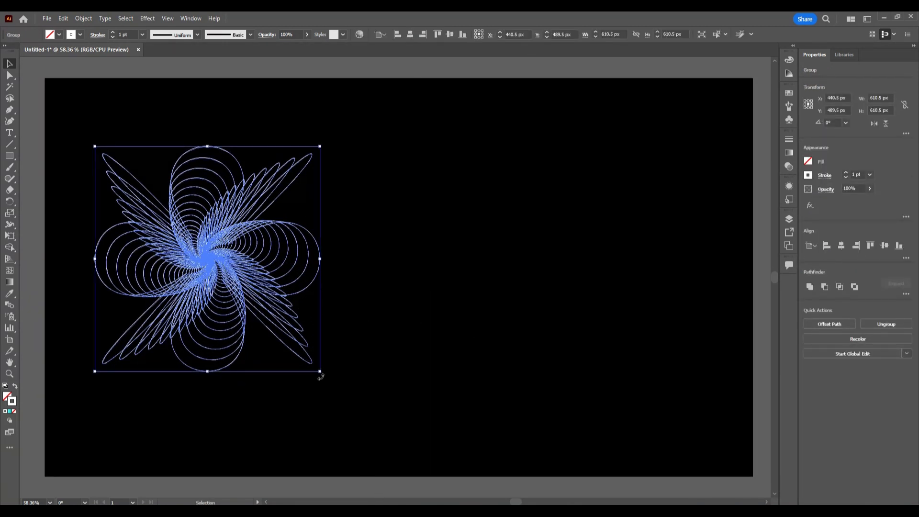
drag(321, 371, 313, 364)
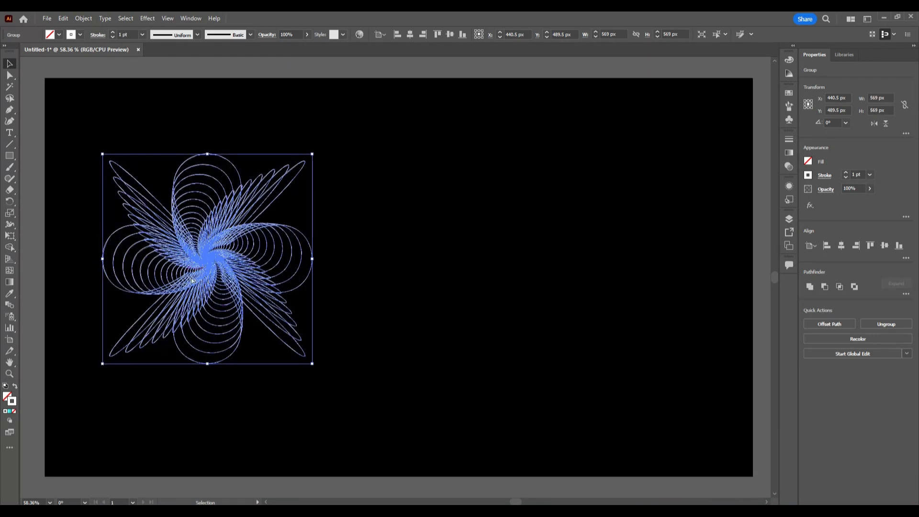
drag(195, 276, 174, 277)
click(332, 308)
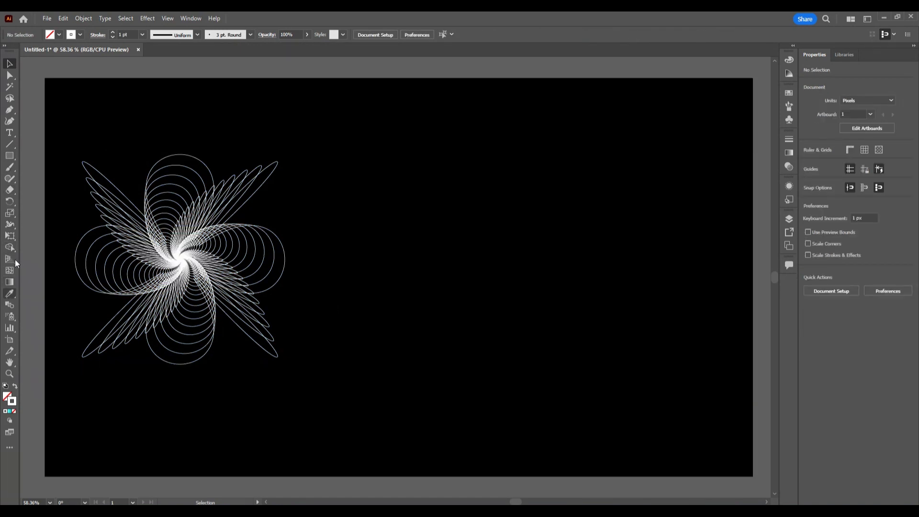
Draw a five-pointed star about 585 px wide and 556 px tall near the middle of the artboard
click(10, 162)
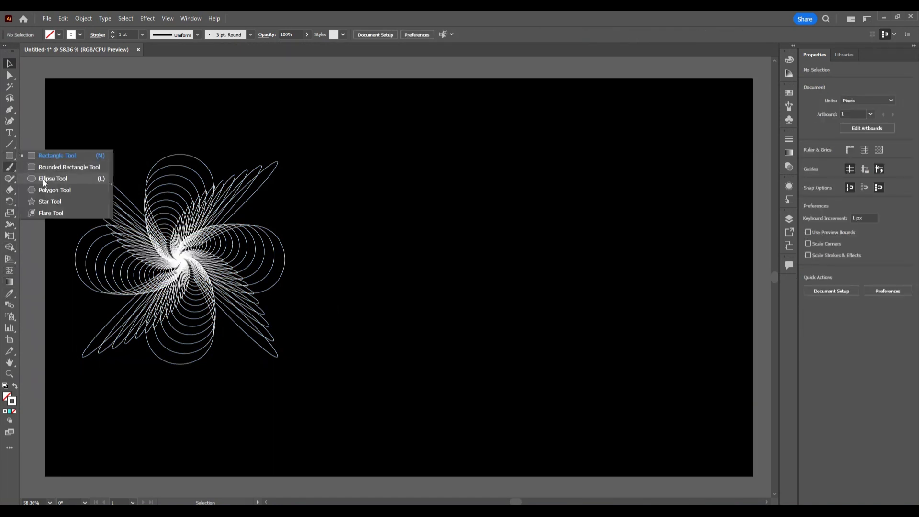
click(68, 200)
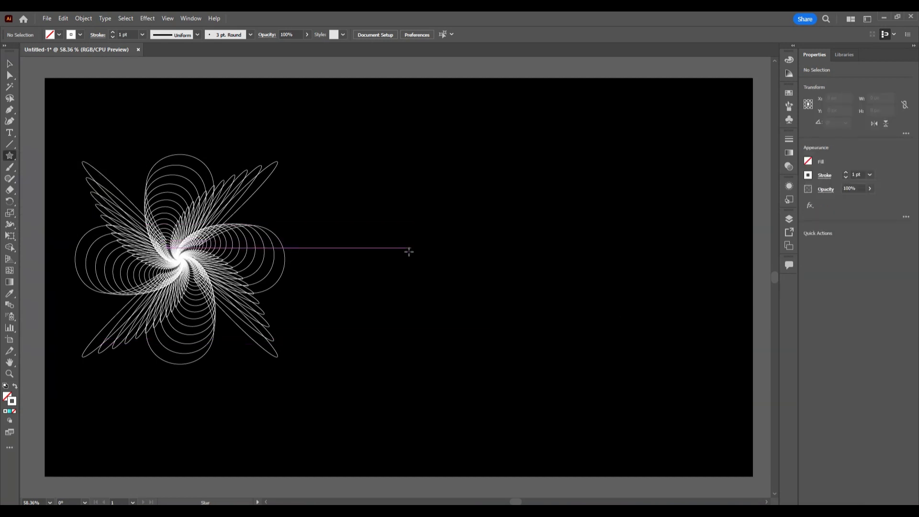
drag(395, 267, 460, 360)
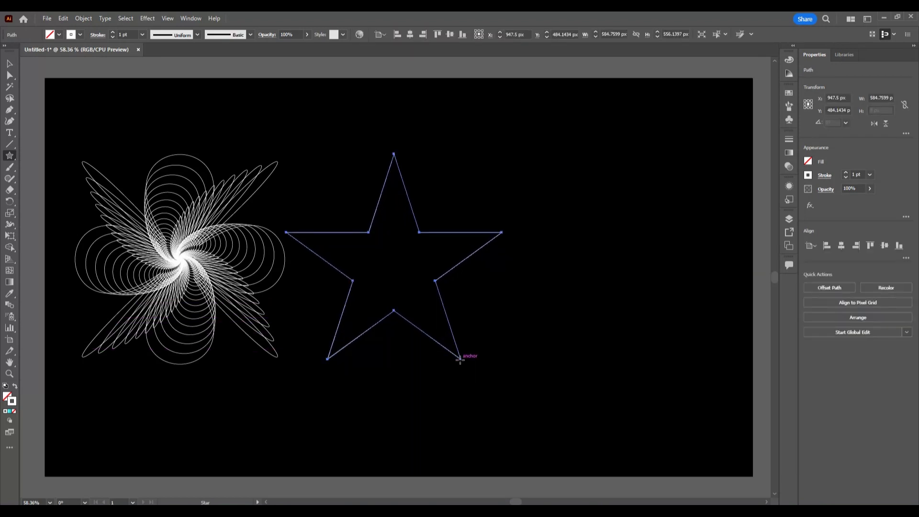
click(10, 63)
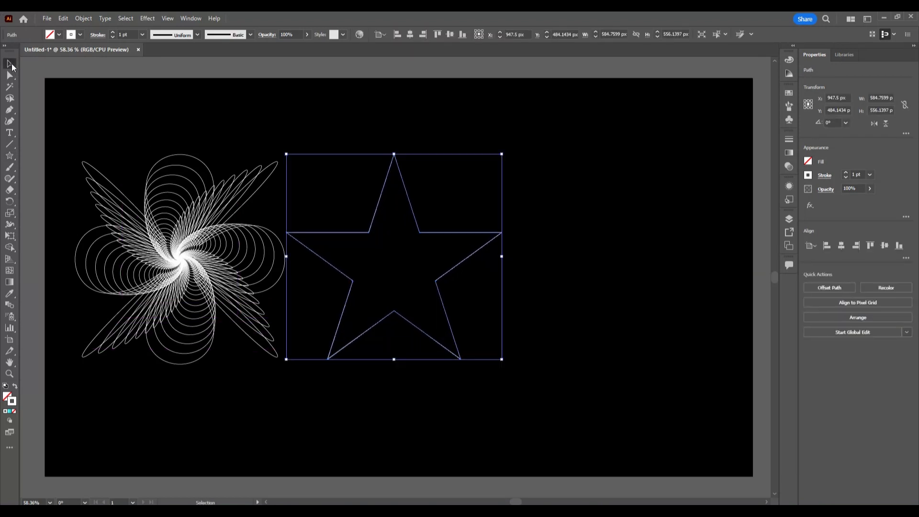
Start a Transform effect on the star with horizontal and vertical scale set to 95%
click(84, 19)
click(148, 18)
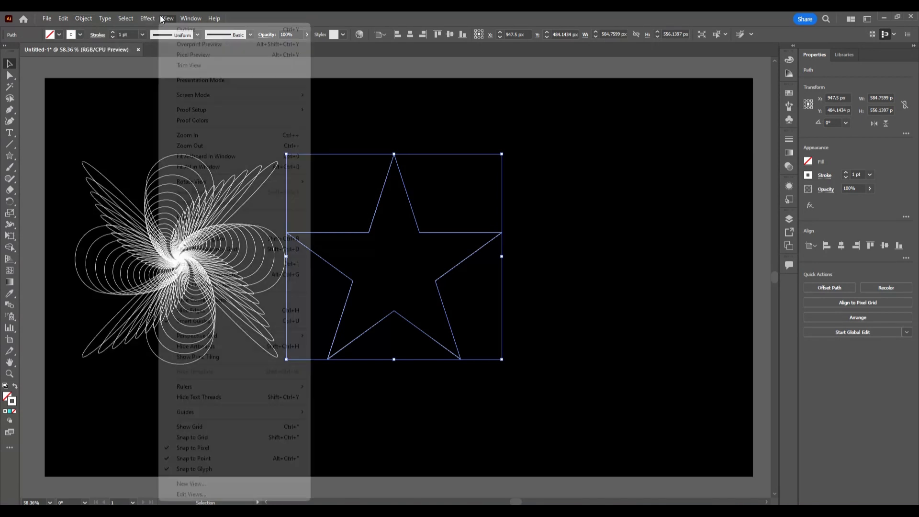
mouse_move(215, 96)
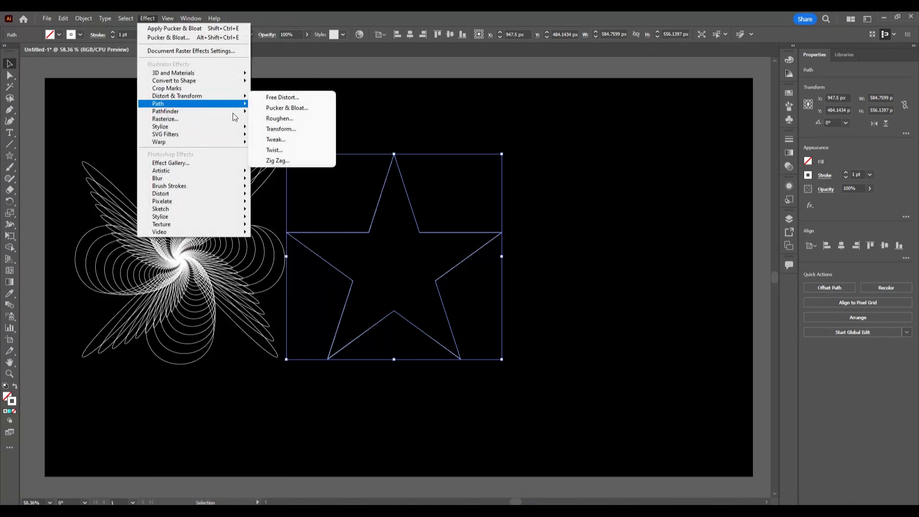
click(297, 131)
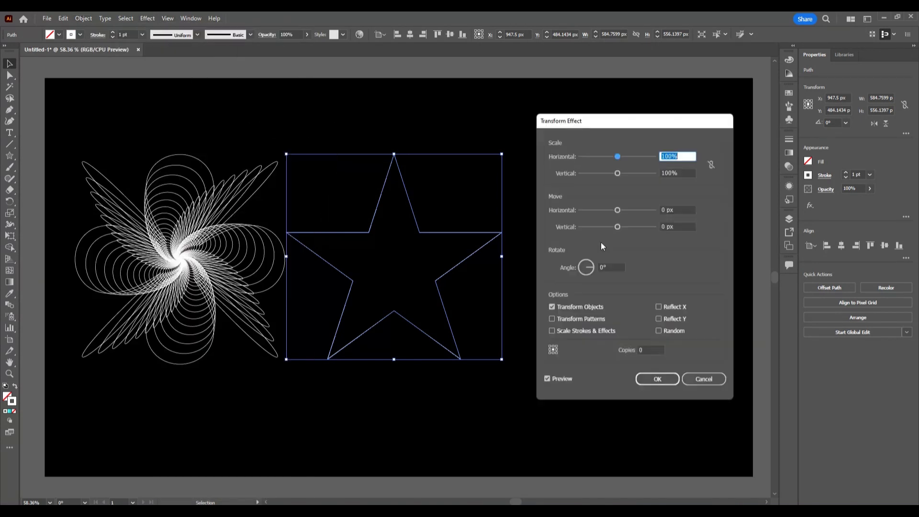
key(Down)
key(Down)
key(Down)
key(Down)
key(Down)
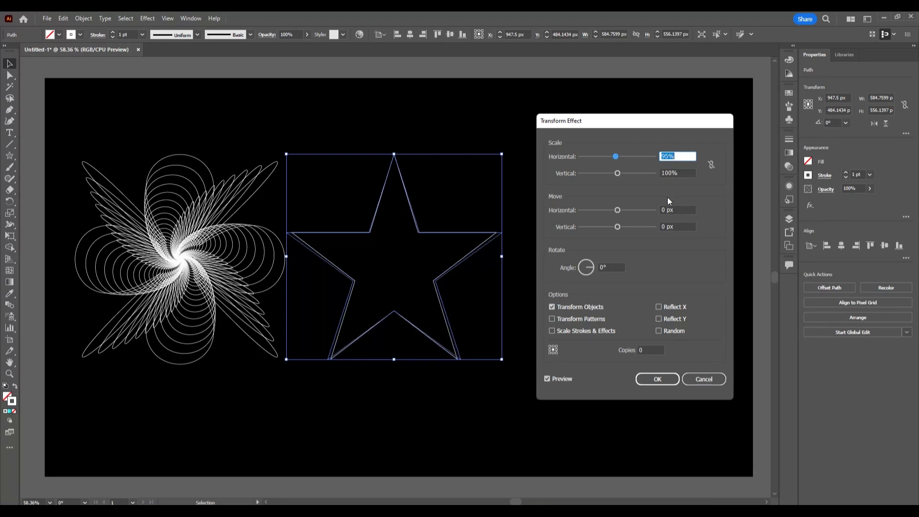
click(669, 173)
key(Down)
key(Down)
key(Down)
key(Down)
key(Down)
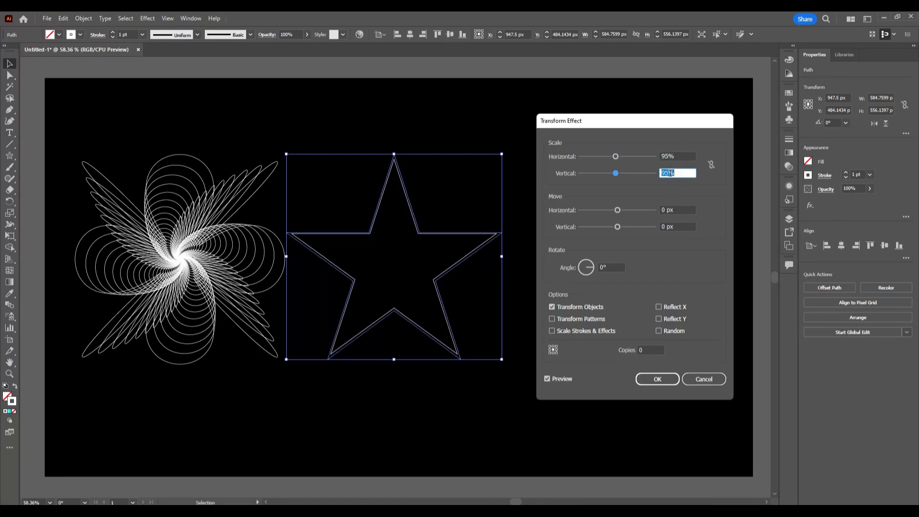
Set the number of copies in the star's Transform effect to 60
click(645, 349)
key(Up)
key(Up)
key(Up)
key(Up)
key(Up)
key(Up)
key(Up)
key(Up)
key(Up)
key(Up)
key(Up)
key(Up)
key(Up)
key(Up)
key(Up)
key(Up)
key(Up)
key(Up)
key(Up)
key(Up)
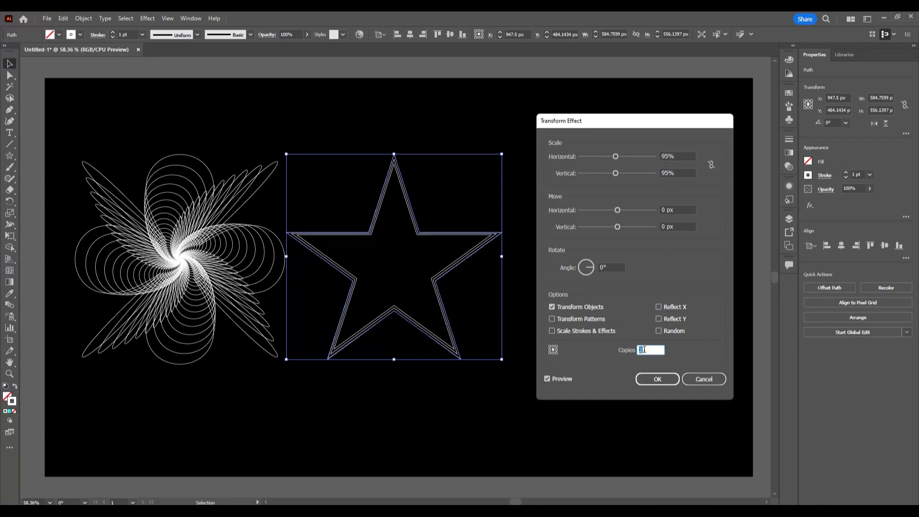
key(Up)
key(Up)
key(Up)
key(Up)
key(Up)
key(Up)
key(Up)
key(Up)
key(Up)
key(Up)
key(Up)
key(Up)
key(Up)
key(Up)
key(Up)
key(Up)
key(Up)
key(Up)
key(Up)
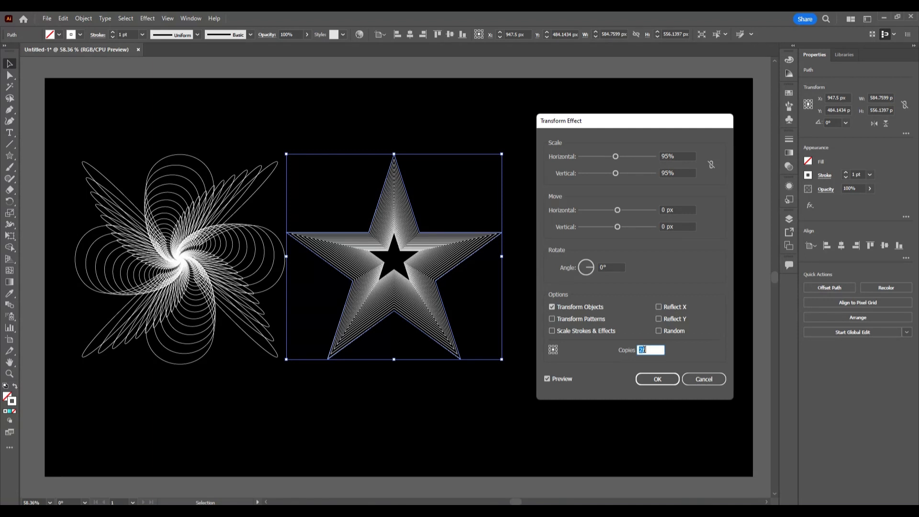
key(Up)
key(Up)
key(Up)
key(Up)
key(Up)
key(Up)
key(Up)
key(Up)
key(Up)
key(Up)
key(Up)
key(Up)
key(Up)
key(Up)
key(Up)
Set the star's Transform rotation angle to 2° and apply the effect
click(603, 267)
key(Up)
key(Up)
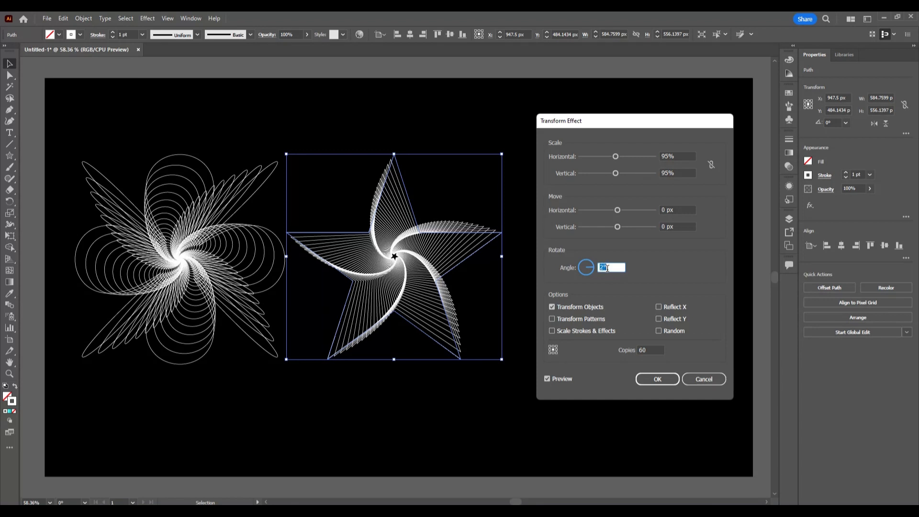
key(Up)
key(Up)
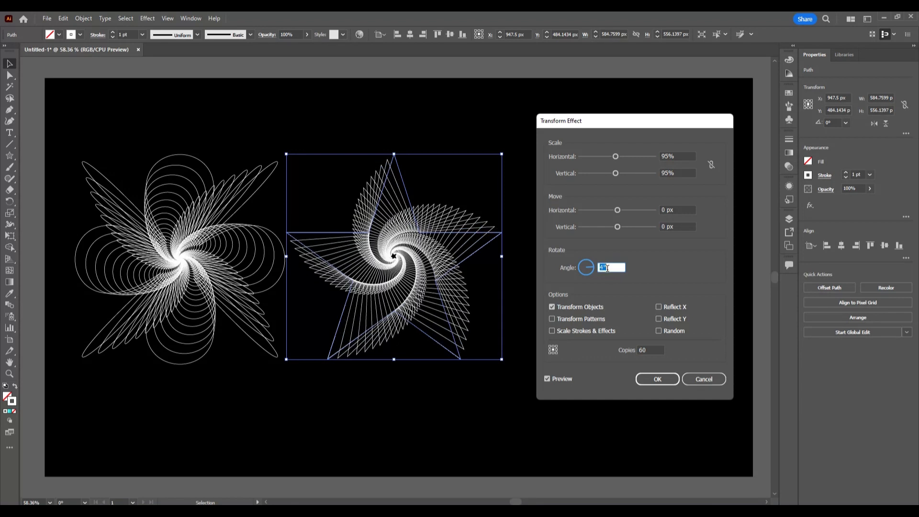
key(Up)
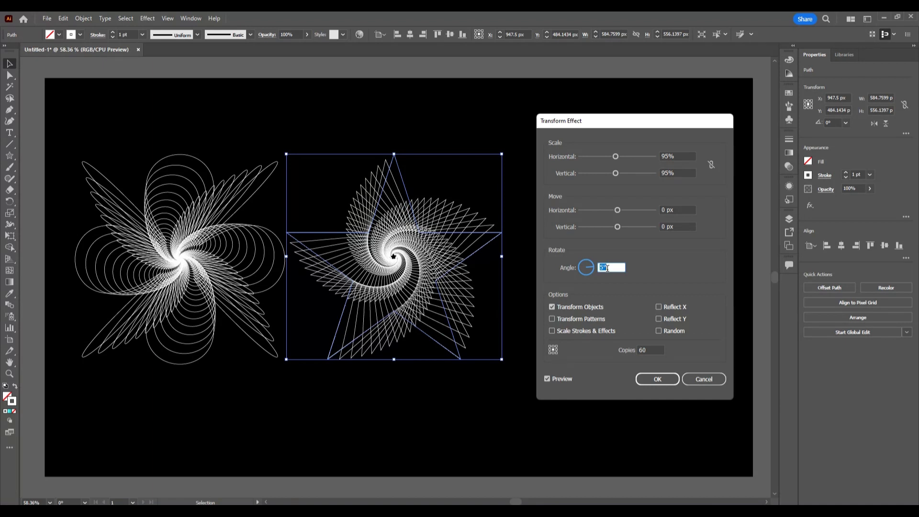
key(Down)
key(Down)
key(Down)
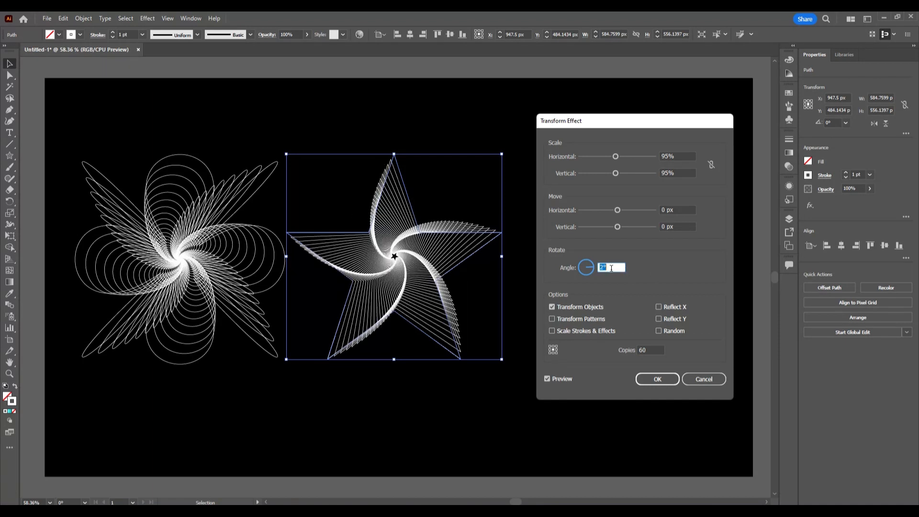
click(657, 379)
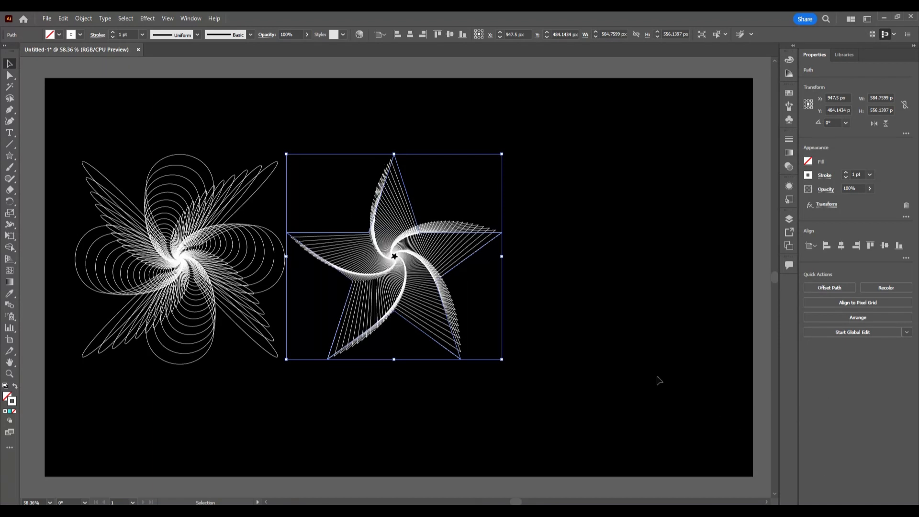
Expand the appearance of the twisted star and deselect it
click(82, 19)
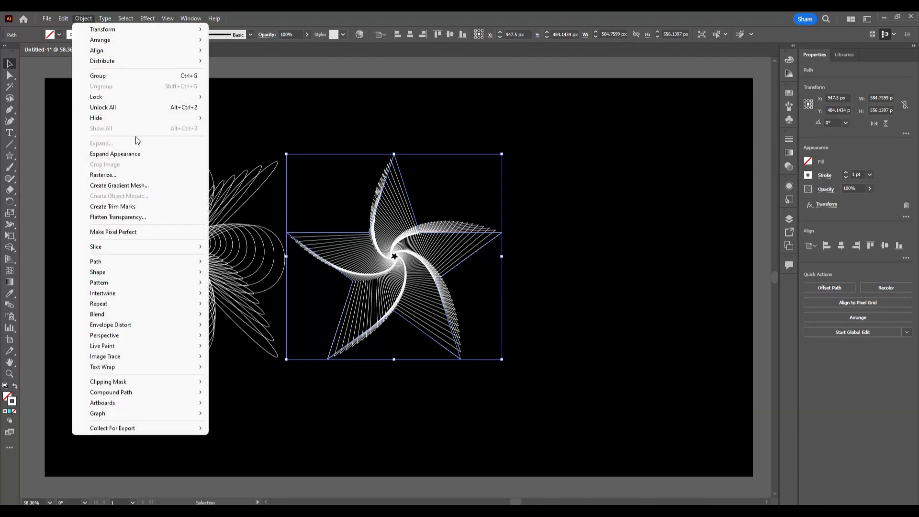
click(139, 157)
click(147, 109)
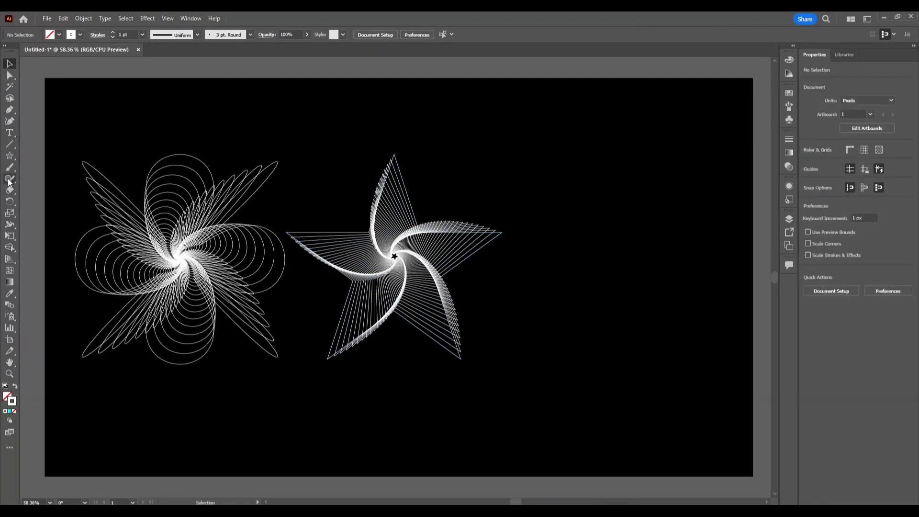
Draw a circle about 472 px in diameter in the empty area to the right of the star
click(9, 157)
click(61, 178)
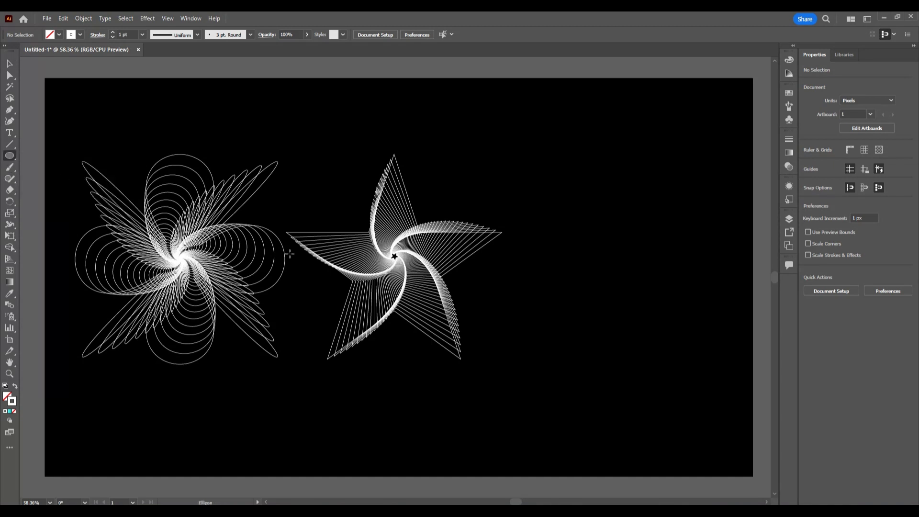
drag(623, 273, 647, 361)
click(10, 63)
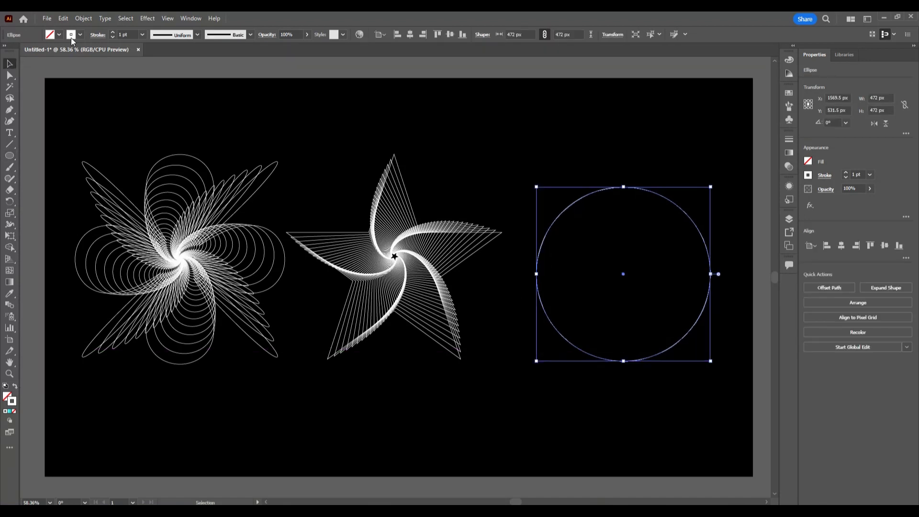
Start a Transform effect on the circle with 95% horizontal scale, keeping the circle uncovered by the dialog
click(147, 18)
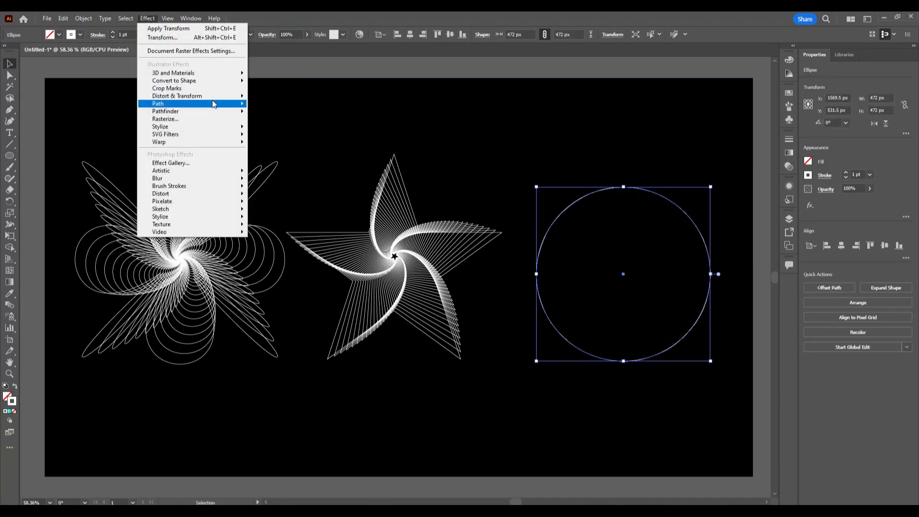
mouse_move(212, 99)
click(287, 136)
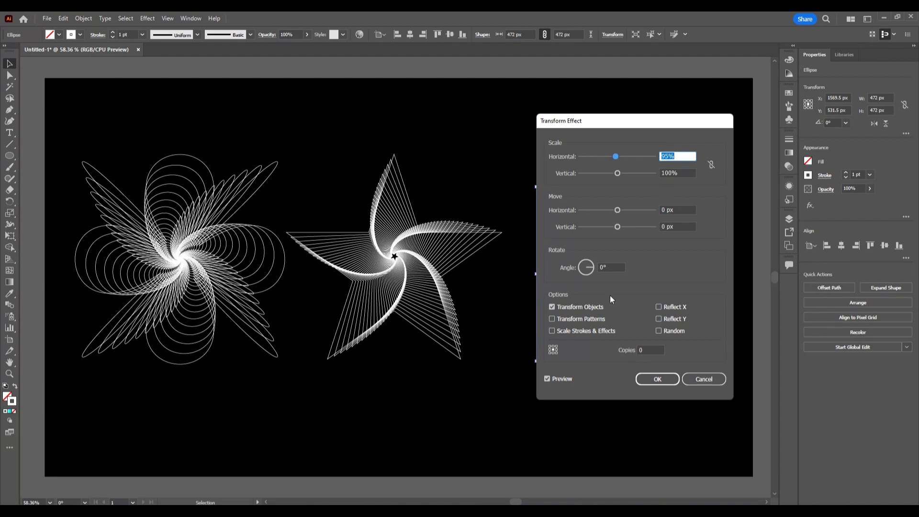
drag(588, 120, 289, 135)
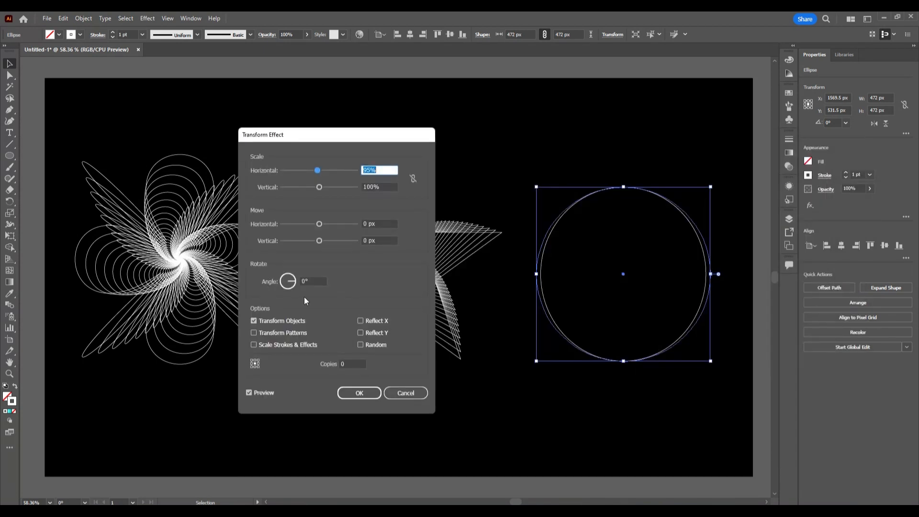
Set the number of copies in the circle's Transform effect to 50
click(352, 363)
key(Up)
key(Up)
key(Up)
key(Up)
key(Up)
key(Up)
key(Up)
key(Up)
key(Up)
key(Up)
key(Up)
key(Up)
key(Up)
key(Up)
key(Up)
key(Up)
key(Up)
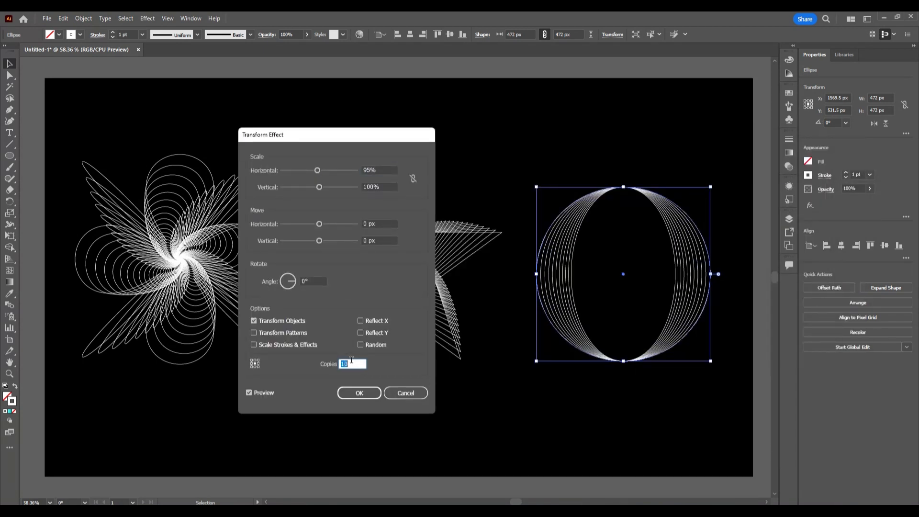
key(Up)
key(Up)
key(Up)
key(Up)
key(Up)
key(Up)
key(Up)
key(Up)
key(Up)
key(Up)
key(Up)
key(Up)
key(Up)
key(Up)
key(Up)
key(Up)
key(Up)
key(Up)
key(Up)
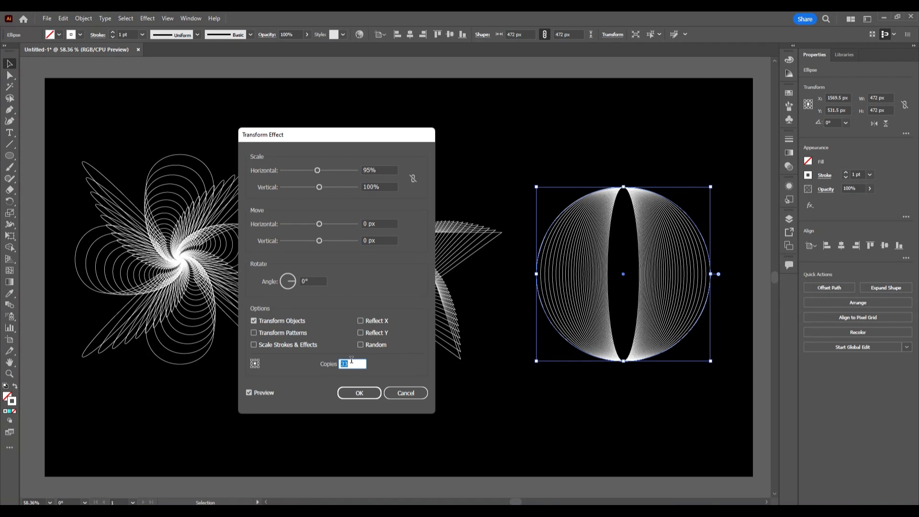
key(Up)
key(Up)
key(Up)
key(Up)
key(Up)
key(Up)
key(Up)
key(Up)
key(Up)
key(Up)
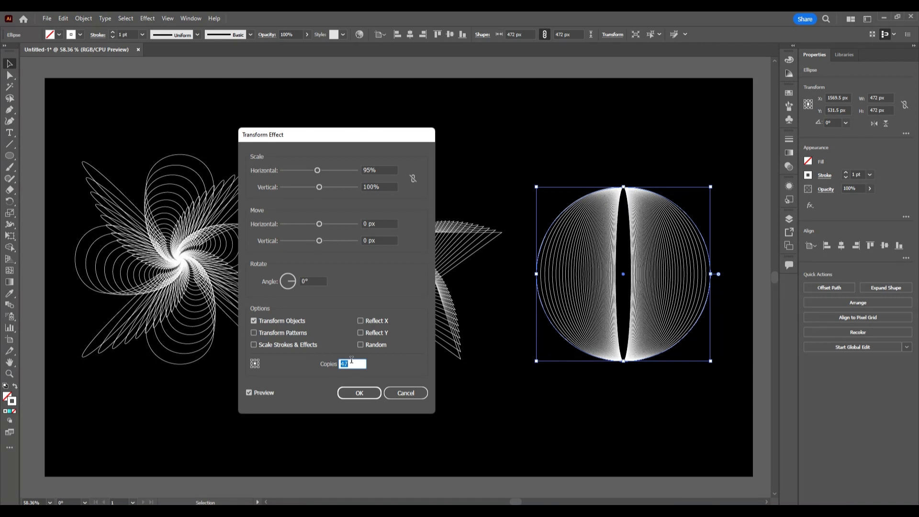
key(Up)
key(Up)
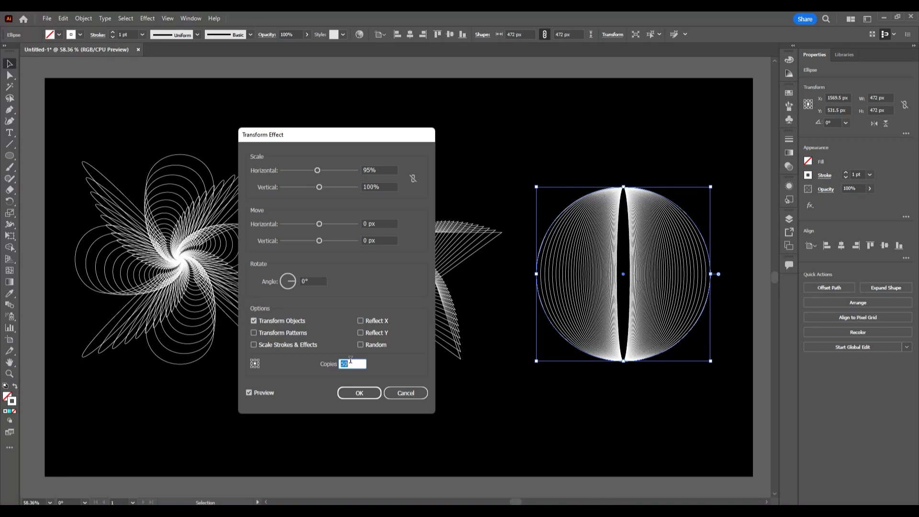
key(Up)
Set the rotation angle of the circle's Transform effect to 5°
click(305, 284)
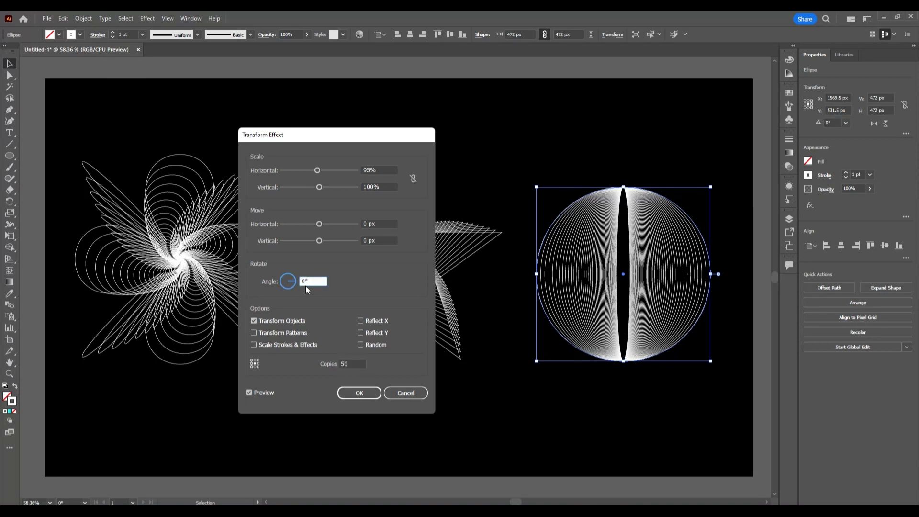
key(Up)
key(Up)
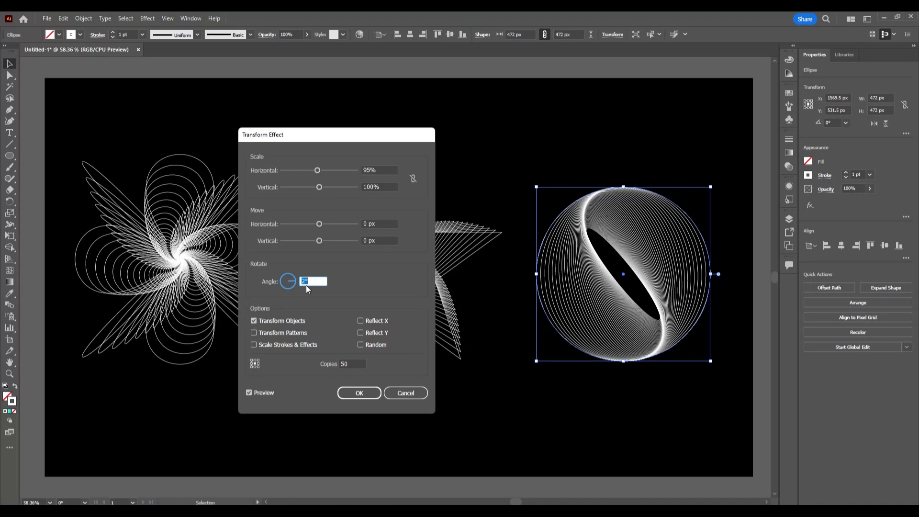
key(Up)
key(Up)
key(Up)
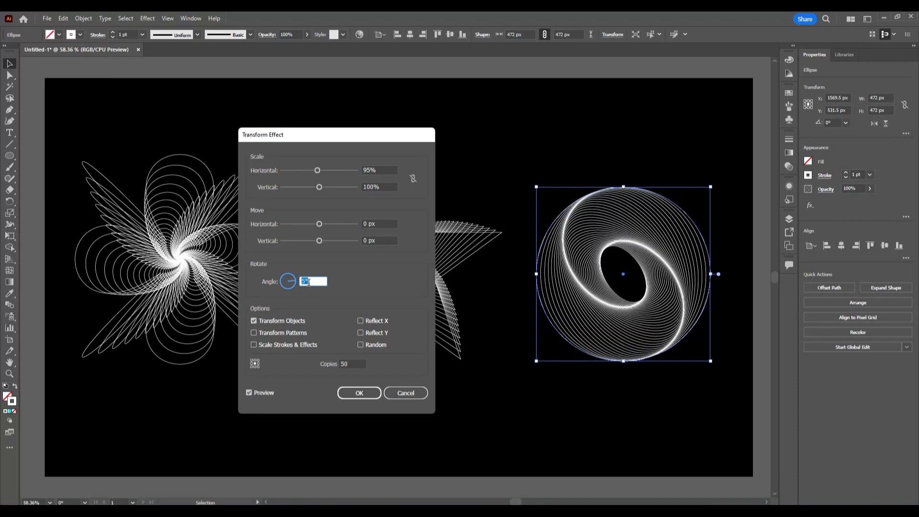
key(Up)
key(Up)
key(Up)
key(Down)
key(Down)
Try lowering the number of copies in the circle's Transform effect to 38
click(350, 365)
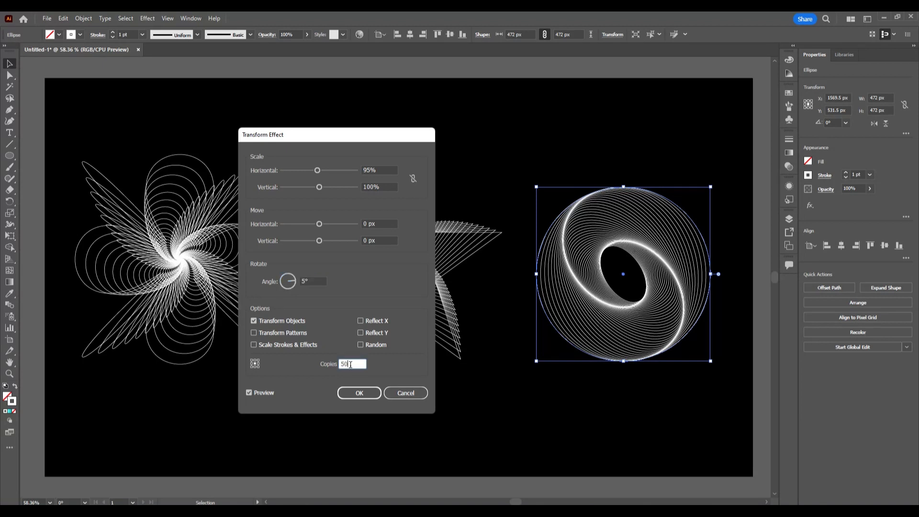
key(Down)
key(Down)
key(Down)
key(Down)
key(Down)
key(Down)
key(Down)
key(Down)
key(Down)
key(Down)
key(Down)
key(Down)
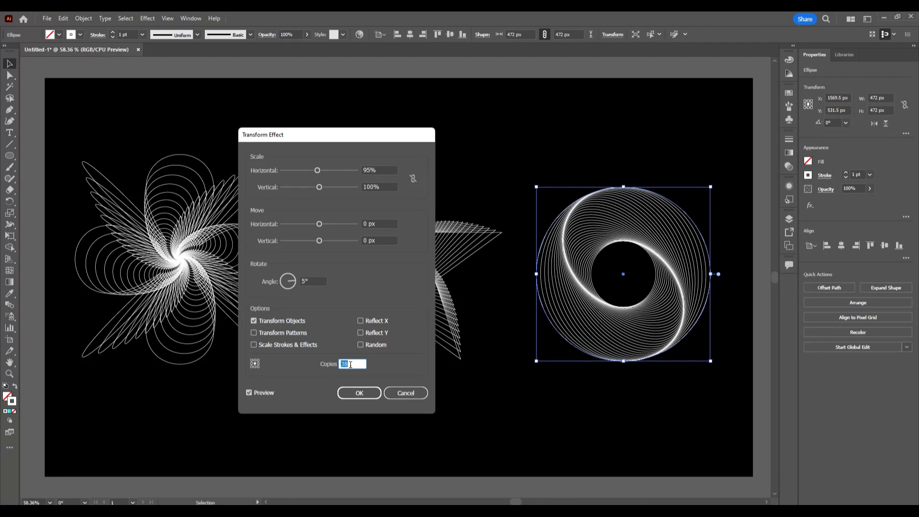
Try raising the number of copies in the circle's Transform effect beyond 75
key(Up)
key(Up)
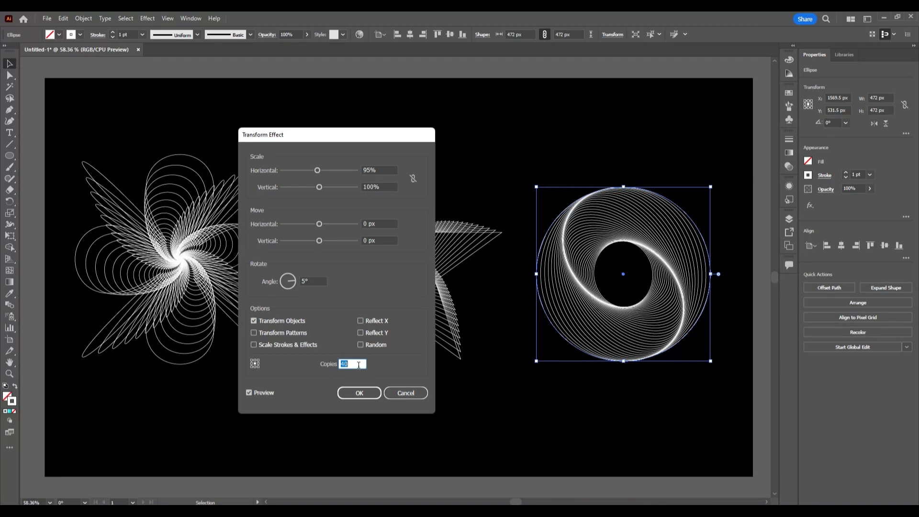
key(Up)
key(Up)
key(Up)
key(Up)
key(Up)
key(Up)
key(Up)
key(Up)
key(Up)
key(Up)
key(Up)
key(Up)
key(Up)
key(Up)
key(Up)
key(Up)
key(Up)
key(Up)
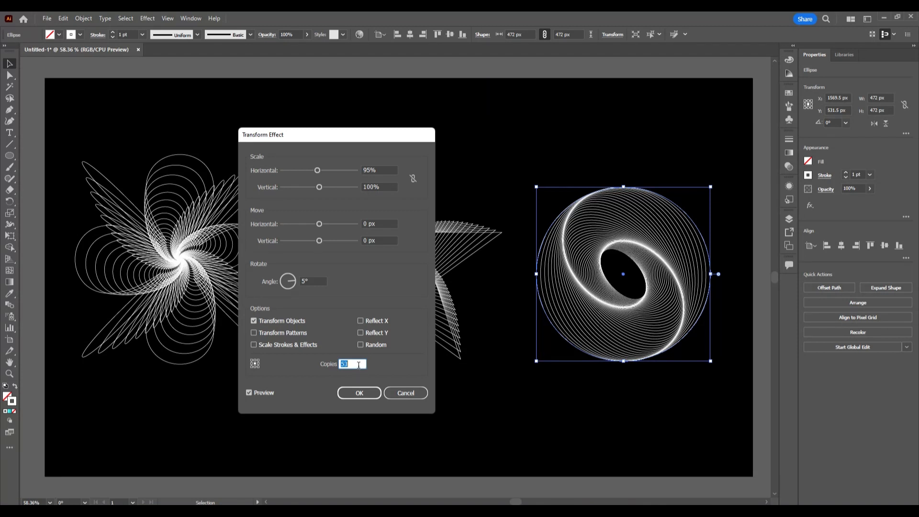
key(Up)
key(Up)
key(Up)
key(Up)
key(Up)
key(Up)
key(Up)
key(Up)
key(Up)
key(Up)
key(Up)
key(Up)
key(Up)
key(Up)
key(Up)
key(Up)
key(Up)
key(Up)
key(Up)
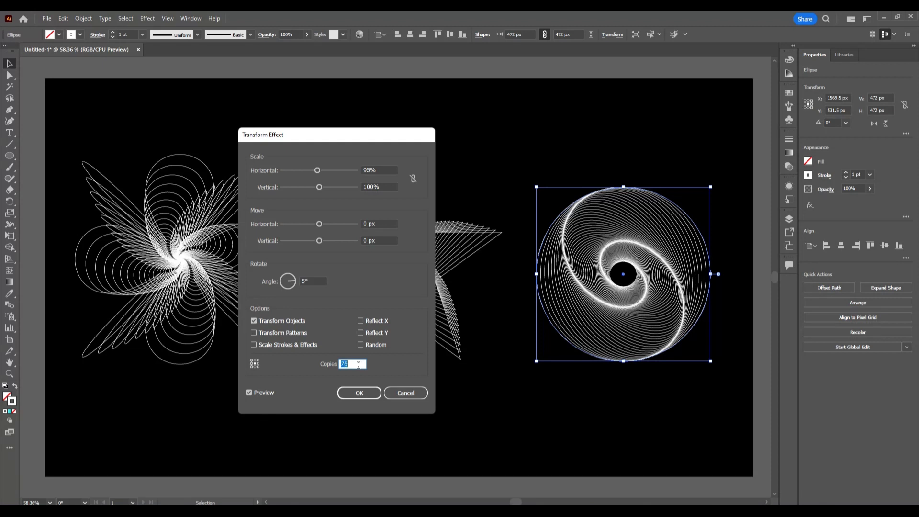
key(Up)
key(Up)
key(Up)
key(Up)
key(Up)
key(Up)
Reduce the number of copies in the circle's Transform effect to 51 and apply the effect
key(Down)
key(Down)
key(Down)
key(Down)
key(Down)
key(Down)
key(Down)
key(Down)
key(Down)
key(Down)
key(Down)
key(Down)
key(Down)
key(Down)
key(Down)
key(Down)
key(Down)
key(Down)
key(Down)
key(Down)
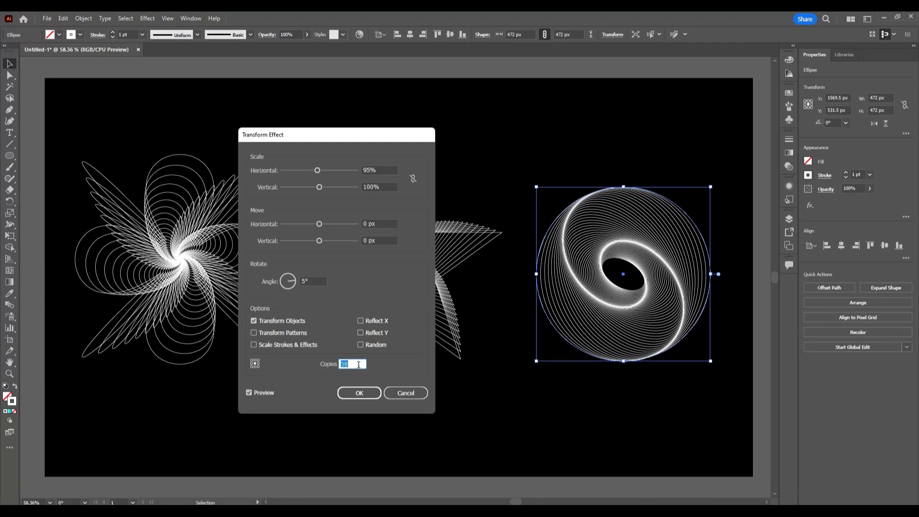
key(Down)
key(Down)
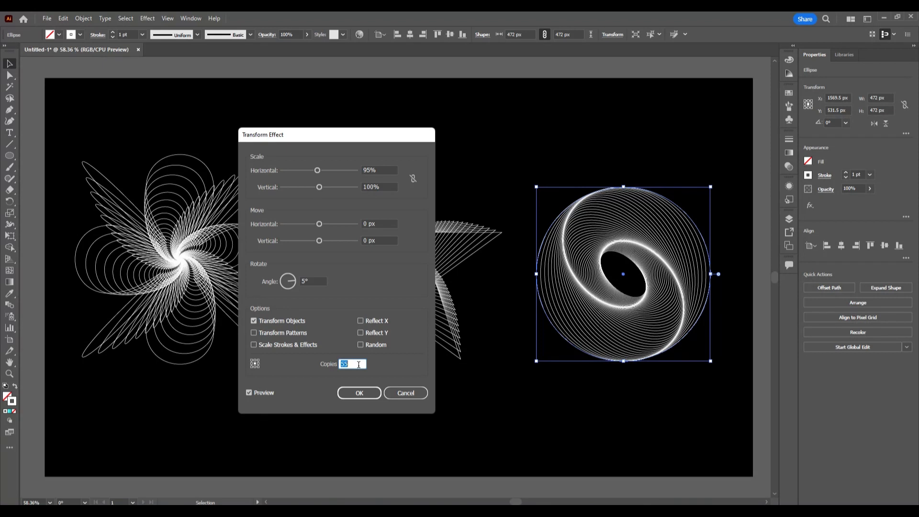
key(Down)
key(Down)
key(Down)
key(Down)
key(Down)
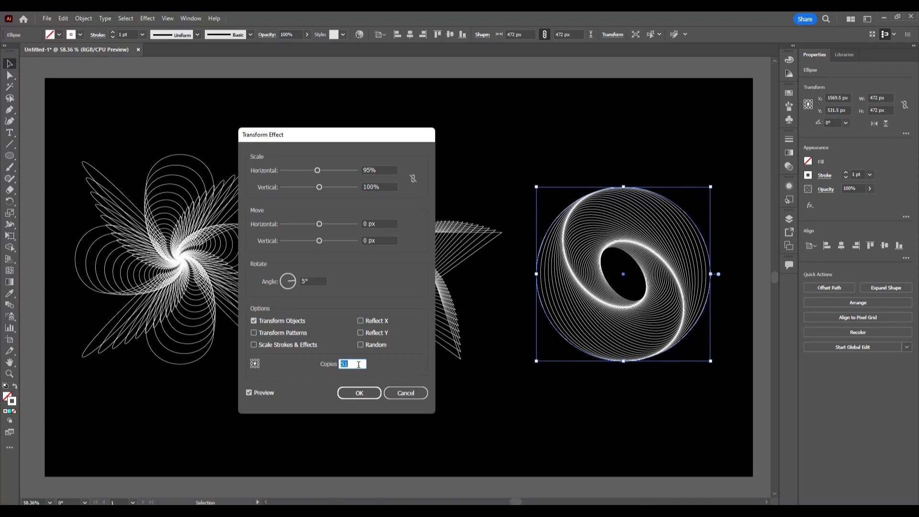
click(362, 392)
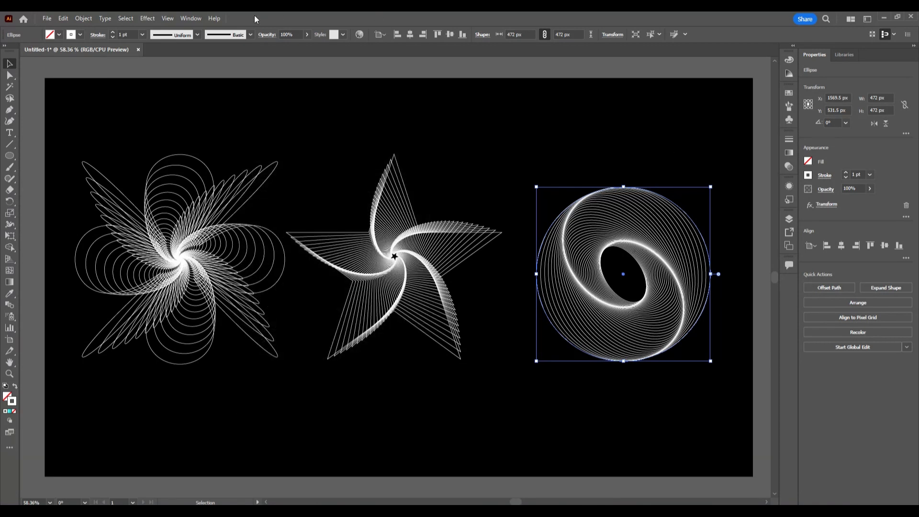
Expand the circle's appearance and apply the linear light-cyan to teal gradient to its stroke
click(84, 19)
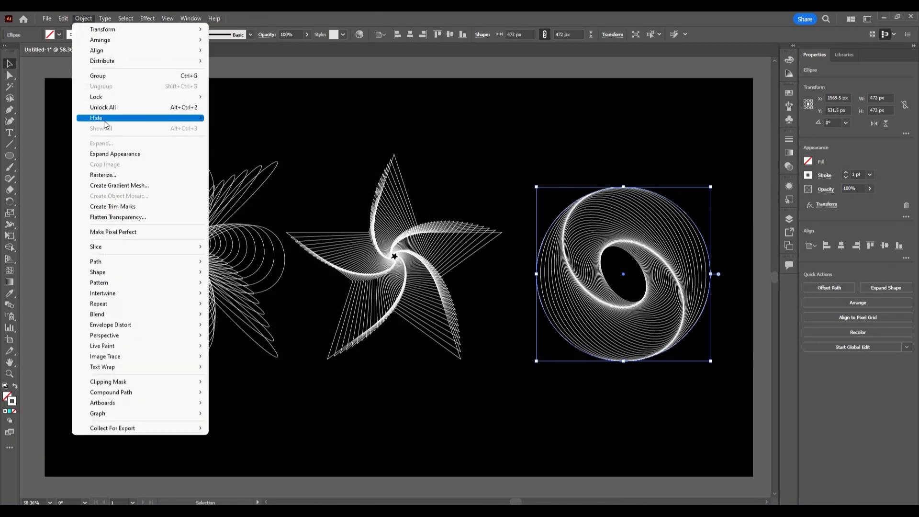
click(134, 154)
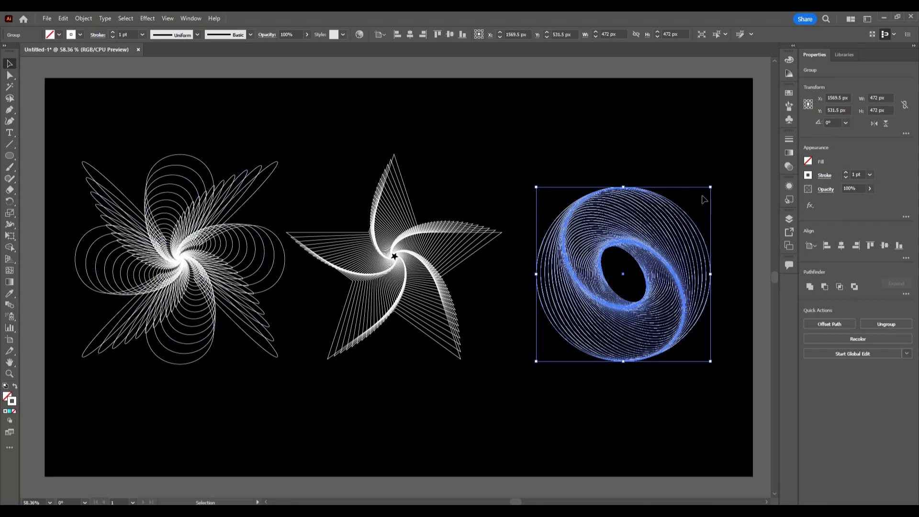
click(788, 153)
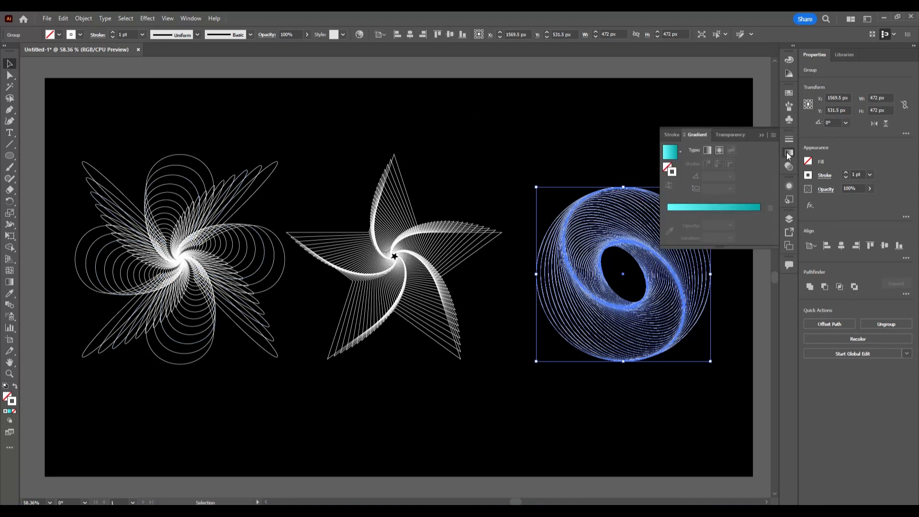
click(757, 208)
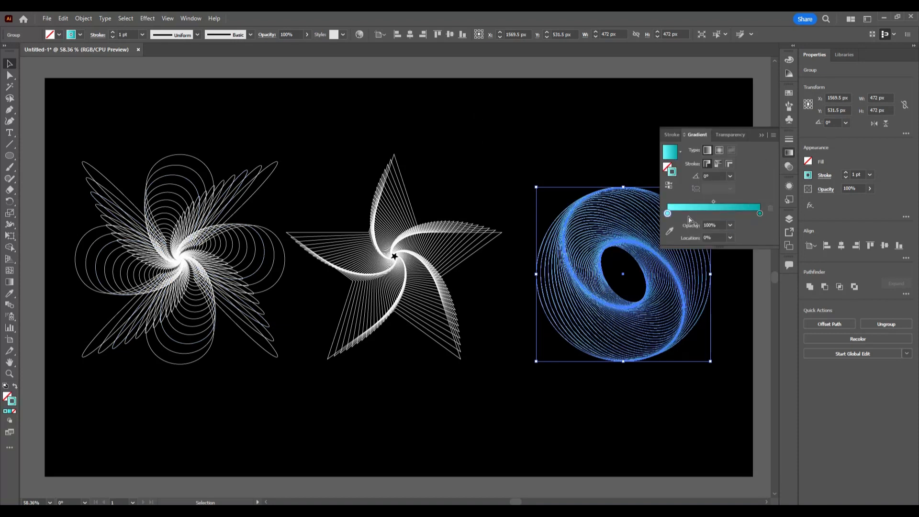
Inspect the colour values of the start and end stops of the circle's stroke gradient
double_click(667, 213)
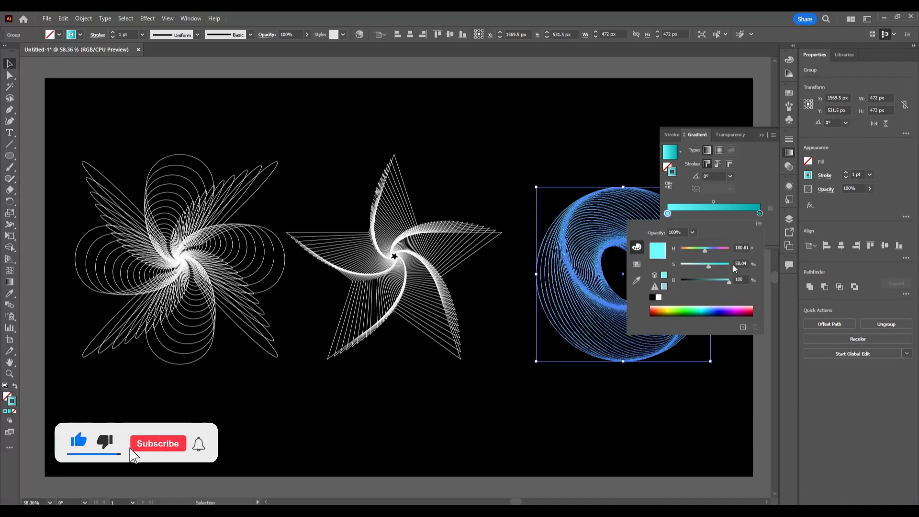
click(760, 214)
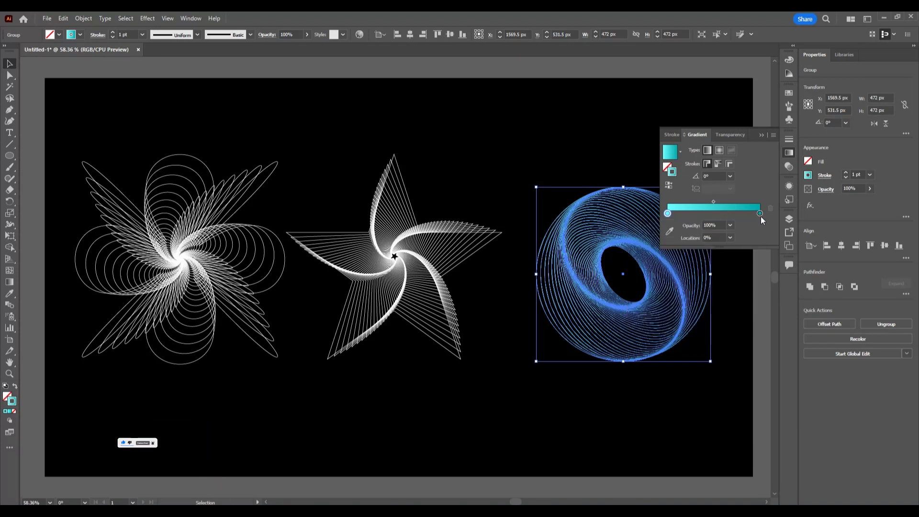
double_click(759, 212)
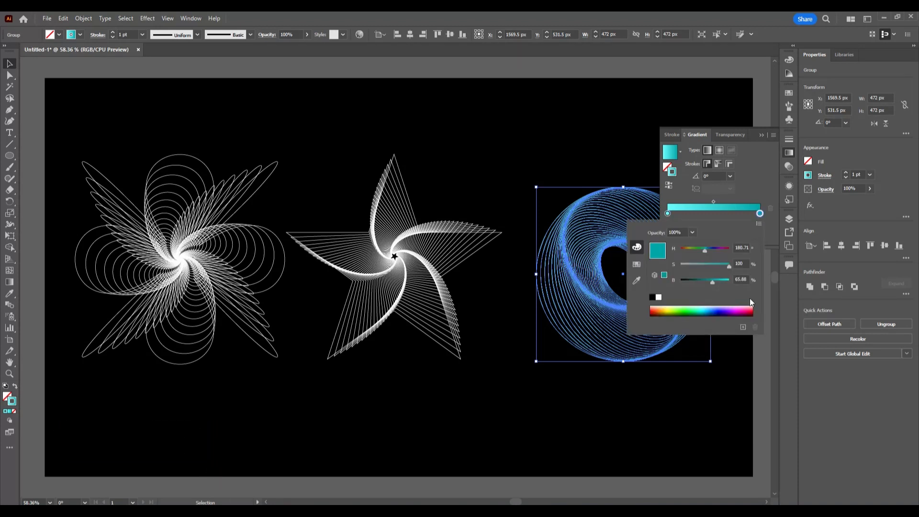
click(629, 162)
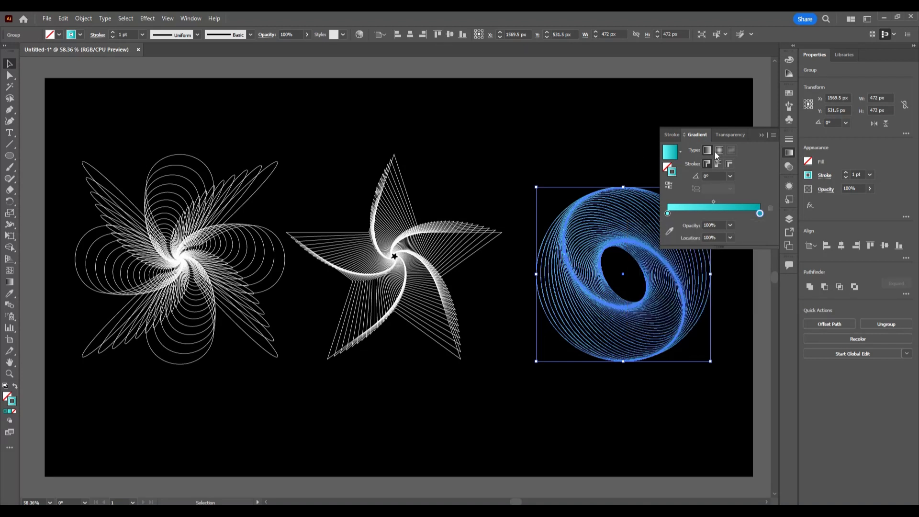
Apply the same cyan-to-teal gradient to the strokes of the star and the square-based flower shape, leaving nothing selected
click(385, 259)
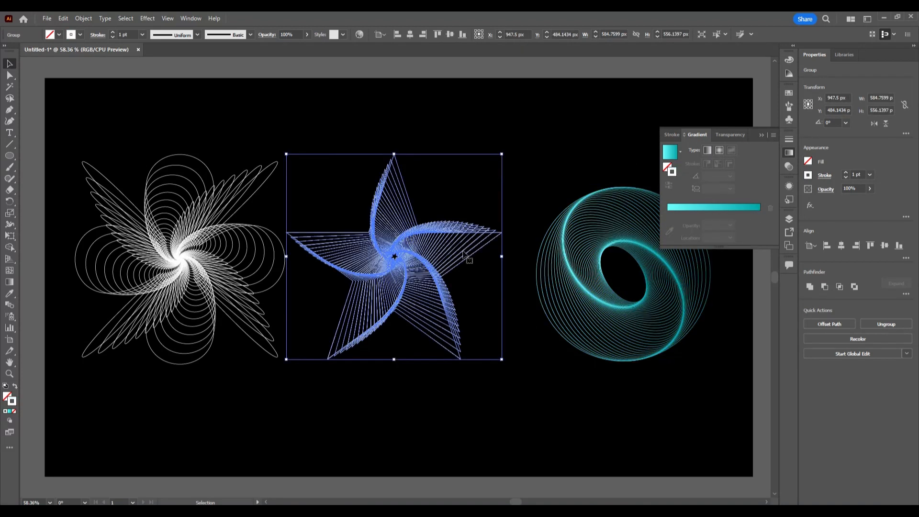
click(748, 206)
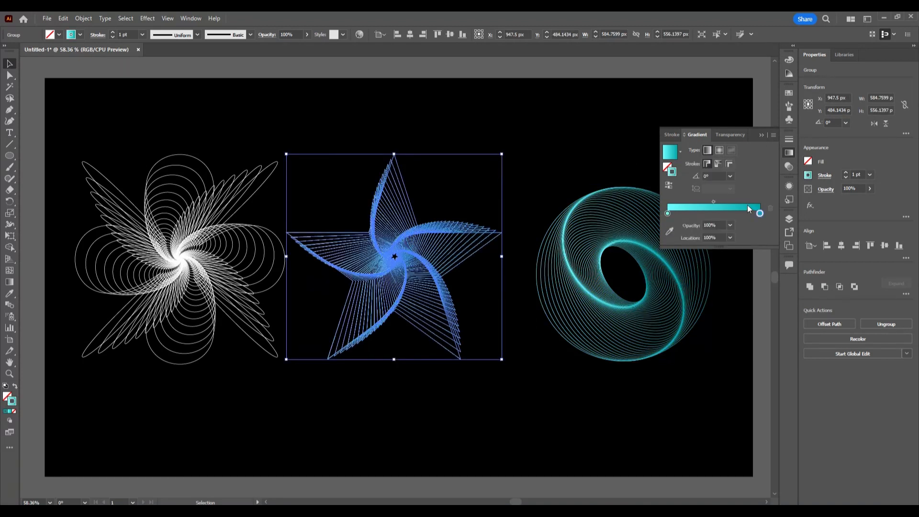
click(230, 201)
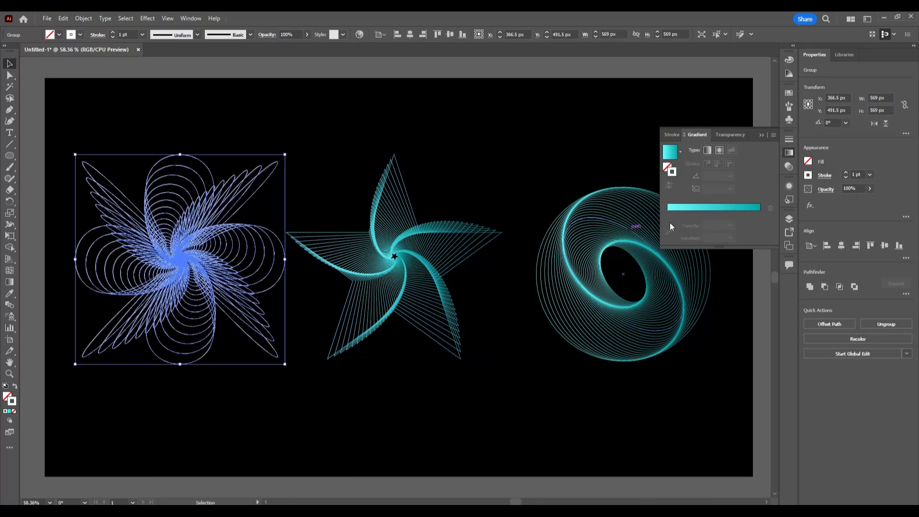
click(696, 206)
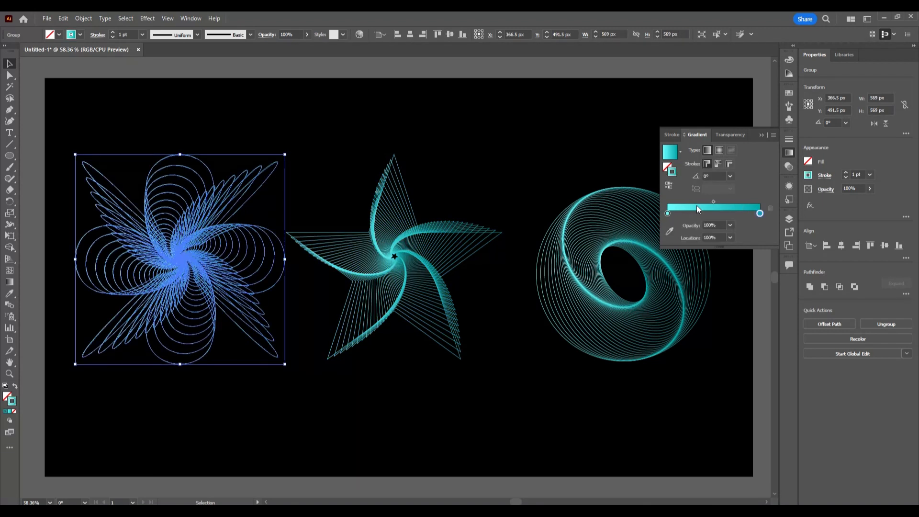
click(761, 134)
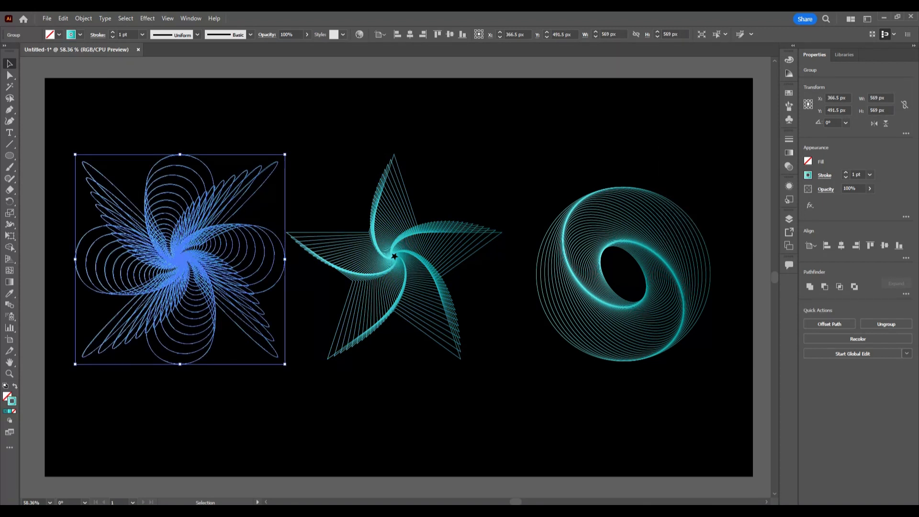
click(174, 113)
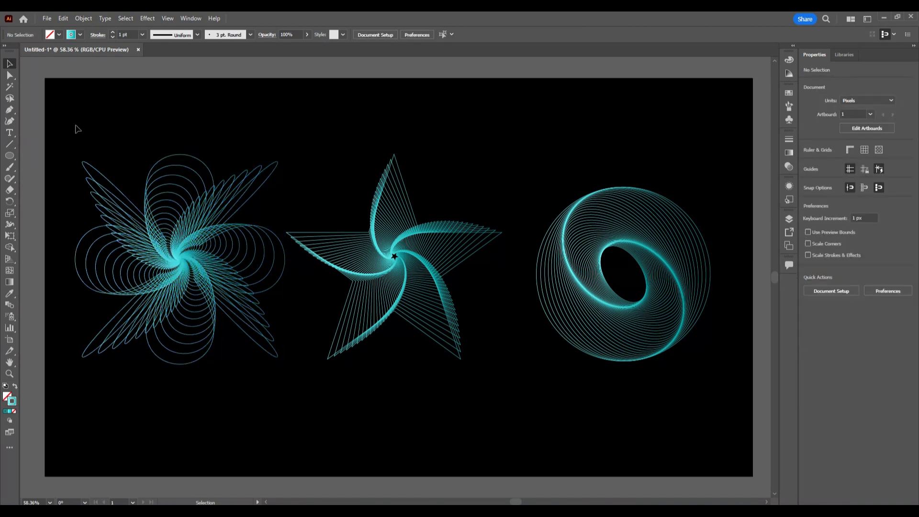